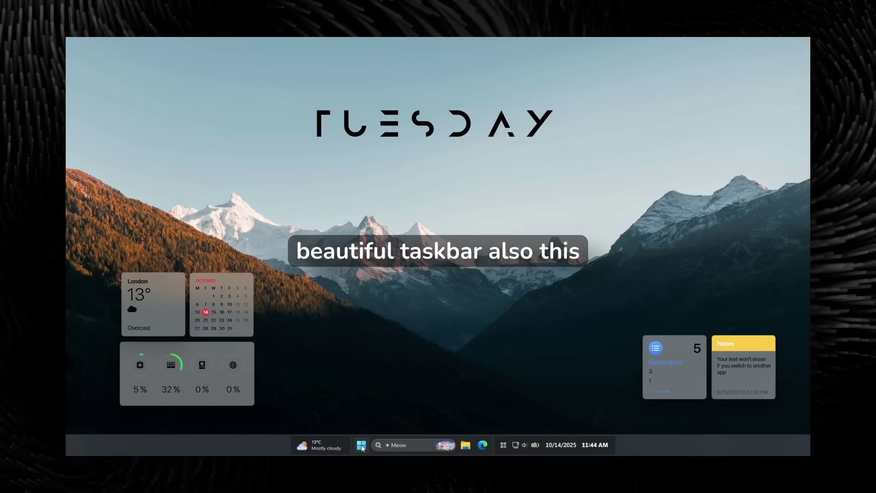
Step: Look over the customized desktop's Start menu, reminders widget and notification center
click(362, 445)
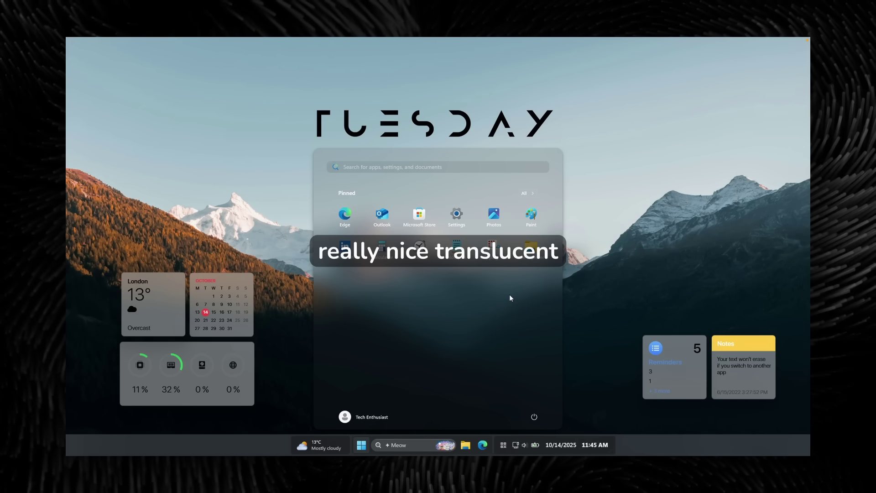
click(682, 349)
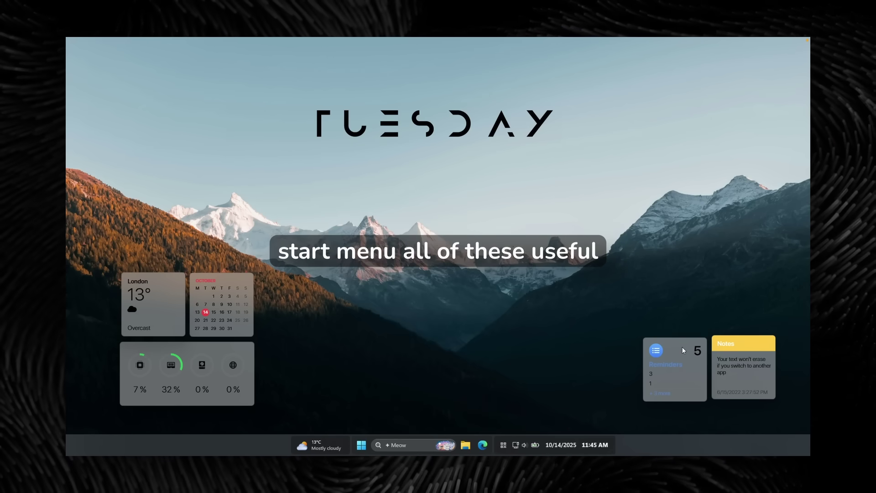
click(594, 445)
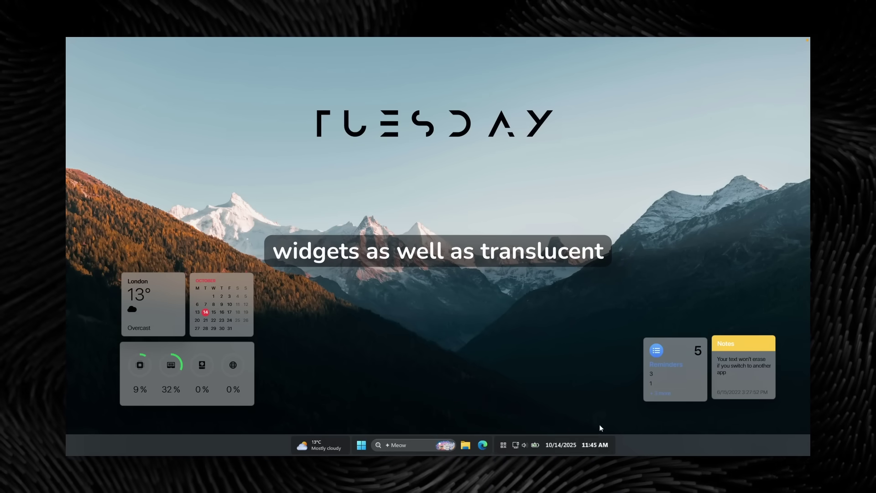
click(547, 297)
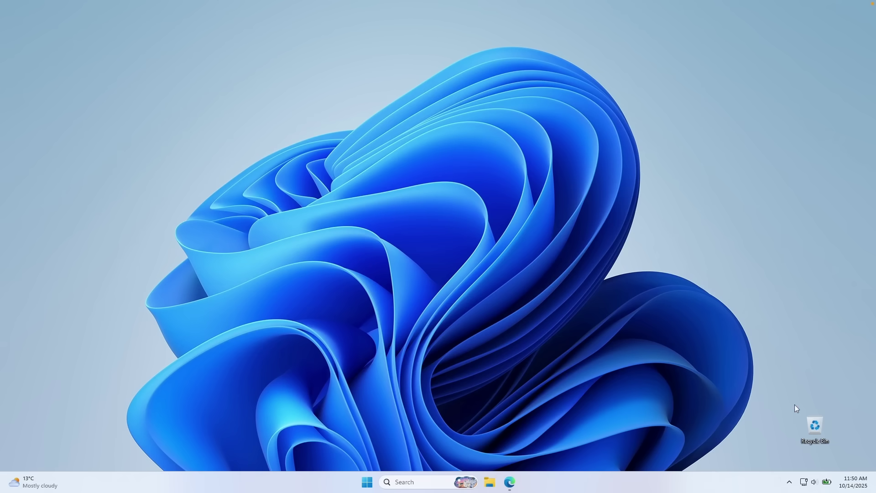
drag(769, 391, 846, 452)
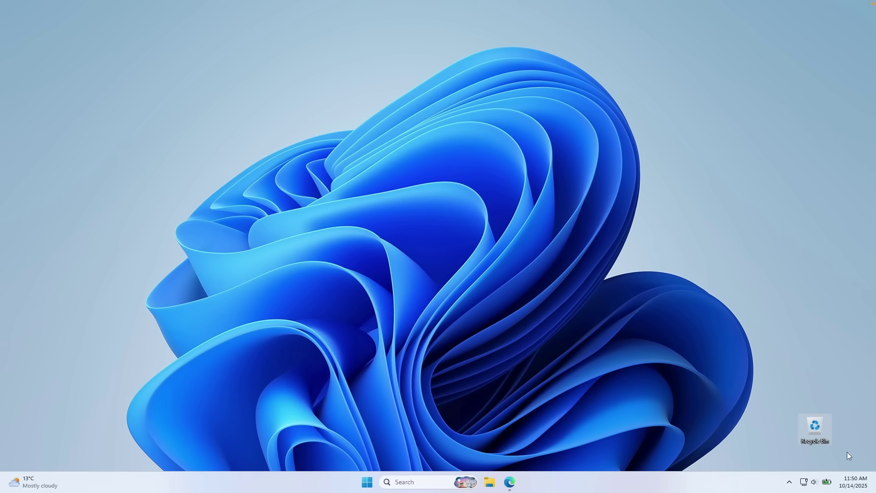
click(536, 295)
Step: Set the Windows color mode to Dark in the personalization settings and close Settings
click(367, 482)
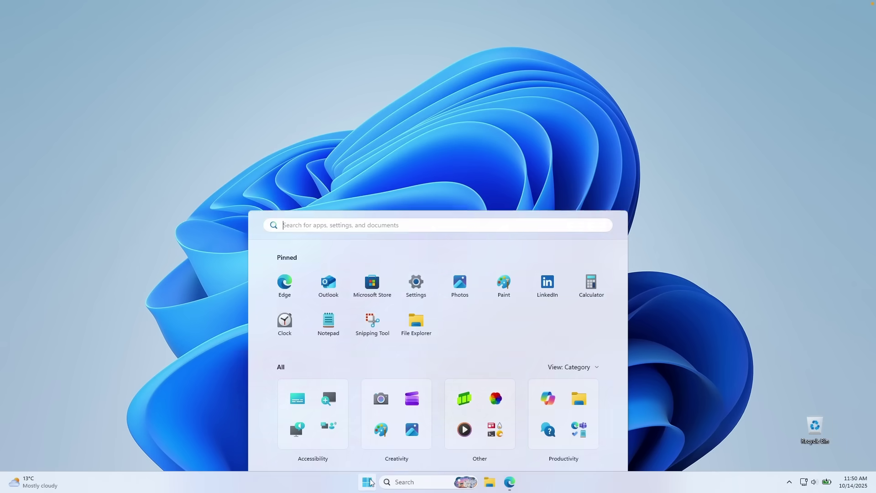
click(425, 159)
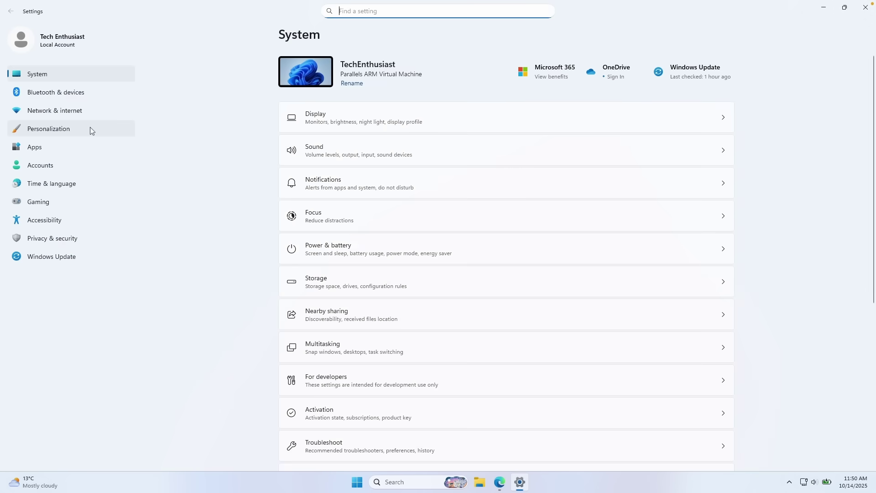
click(89, 128)
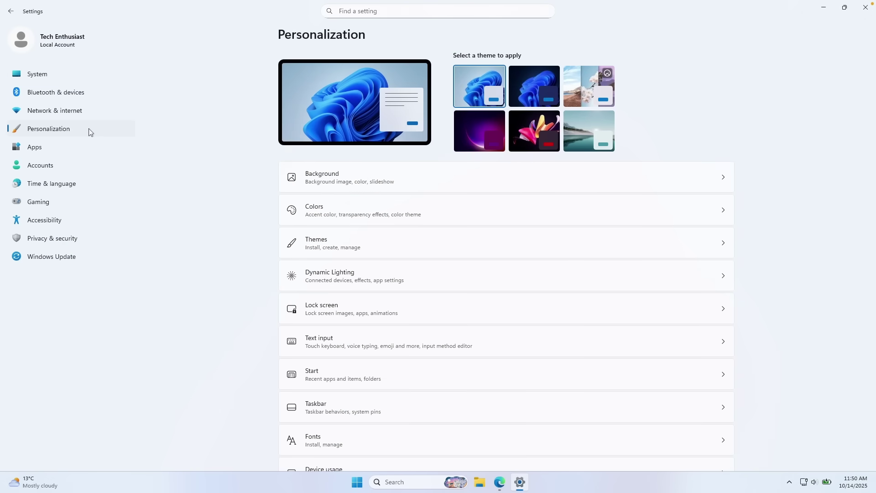
click(347, 214)
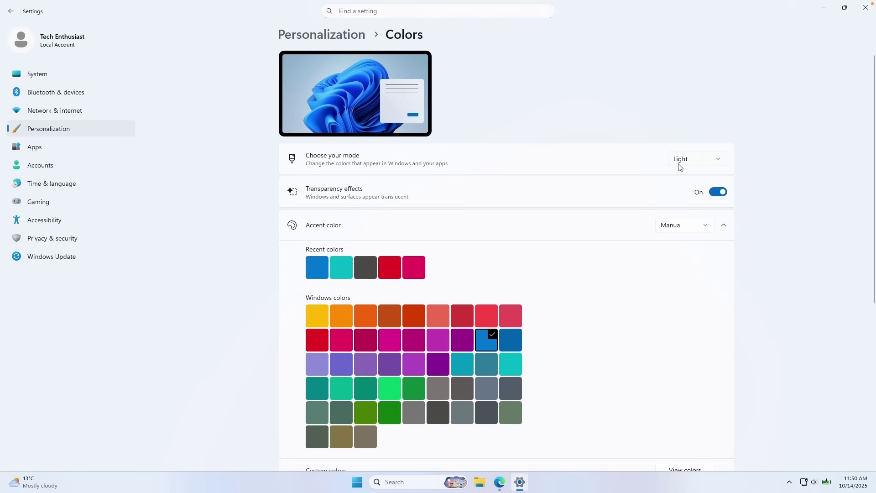
click(692, 160)
click(695, 177)
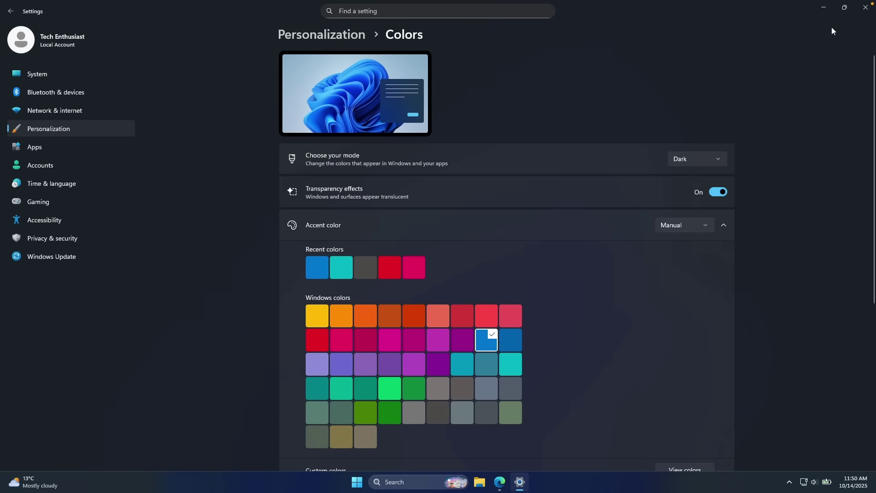
key(alt+F4)
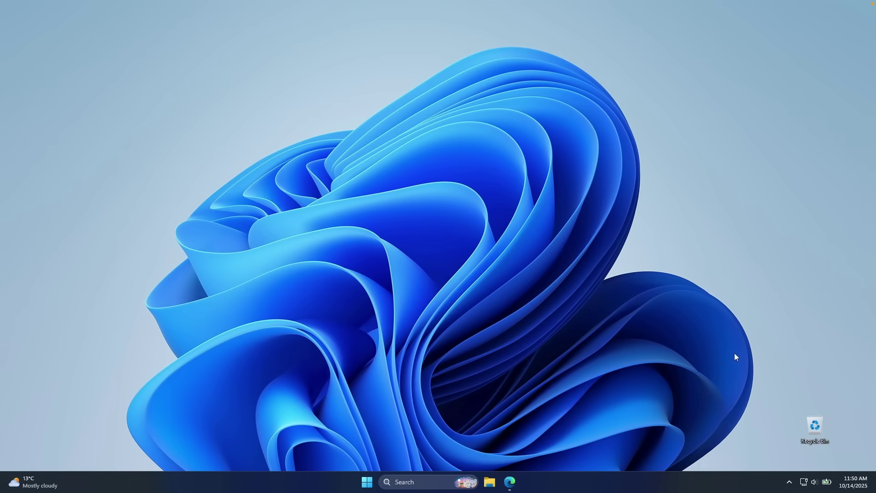
Step: Hide all icons on the desktop
right_click(569, 237)
mouse_move(617, 243)
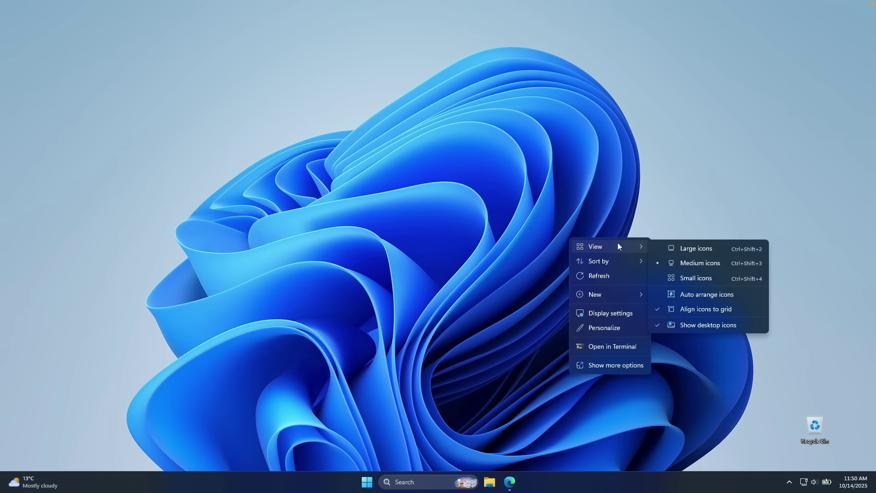
click(699, 325)
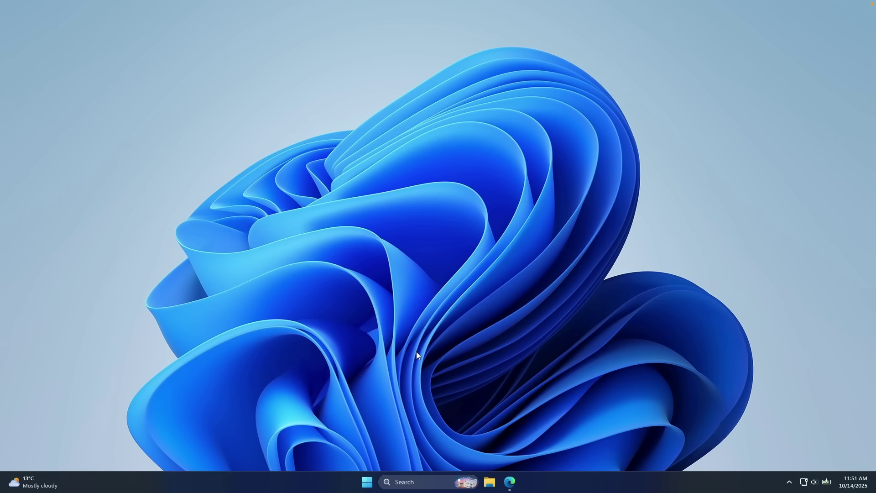
Step: Switch to the Edge browser, download the Windhawk installer from windhawk.net and run it
click(510, 482)
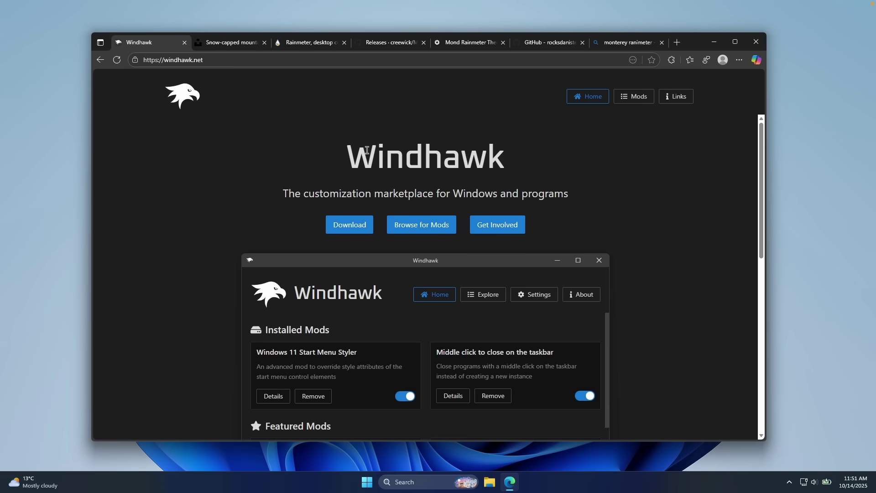
click(357, 231)
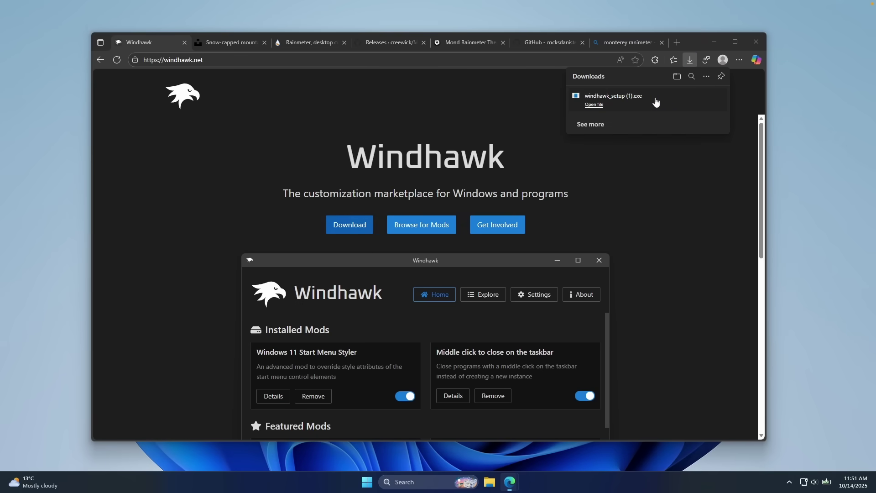
click(656, 102)
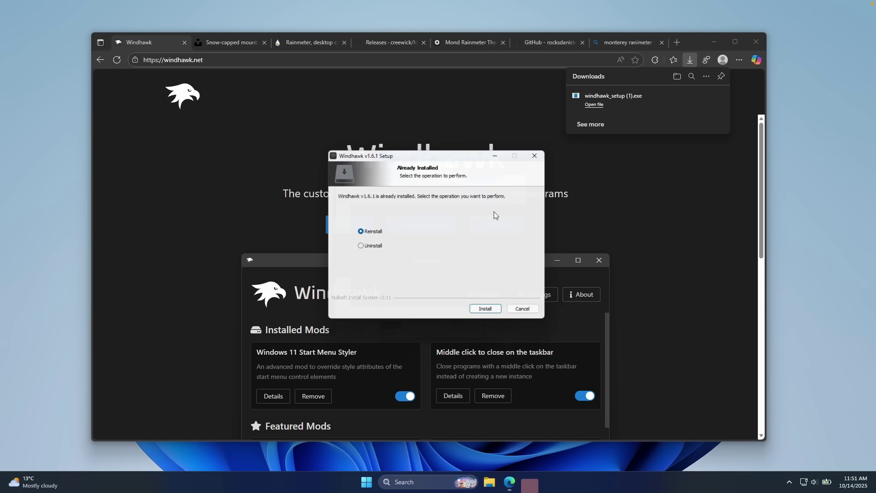
Step: Cancel the Windhawk reinstallation and minimize the browser window
click(415, 317)
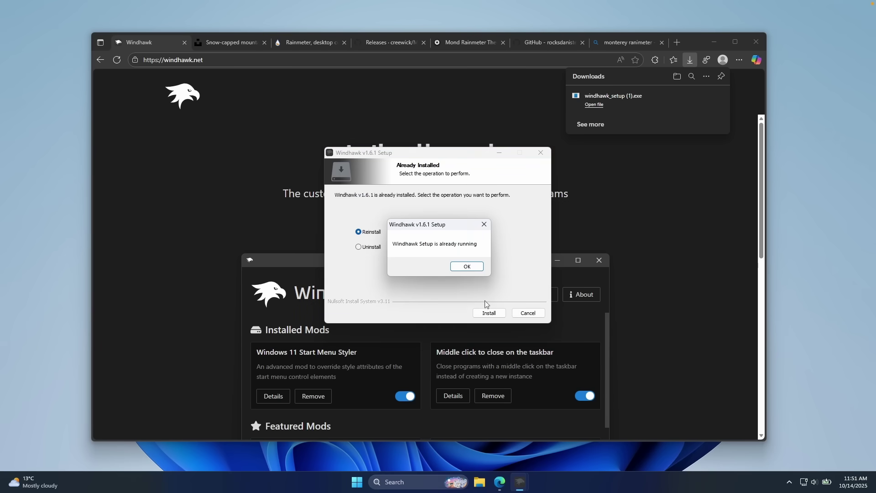
click(471, 266)
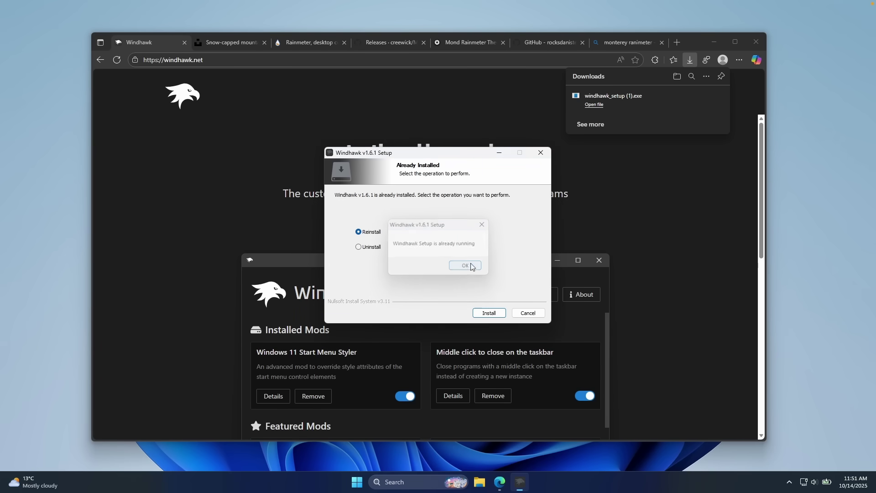
click(528, 312)
click(715, 42)
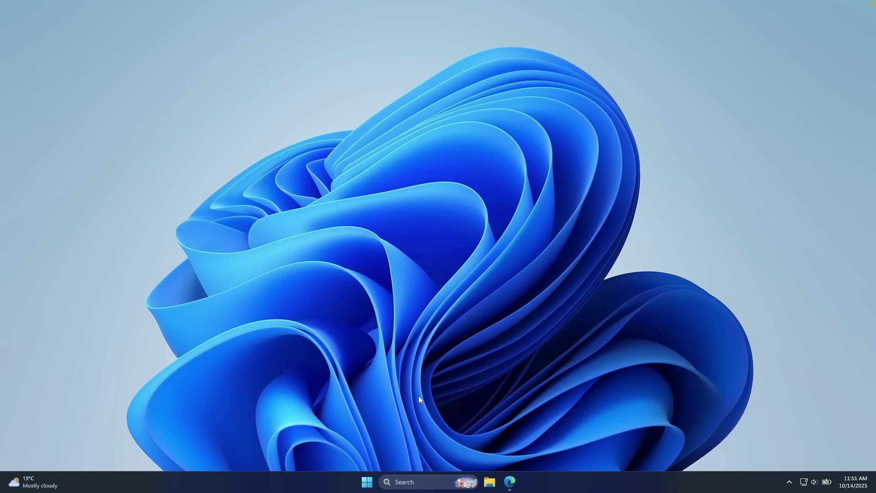
Step: Search the installed apps for "windhawk" and open Windhawk
click(367, 482)
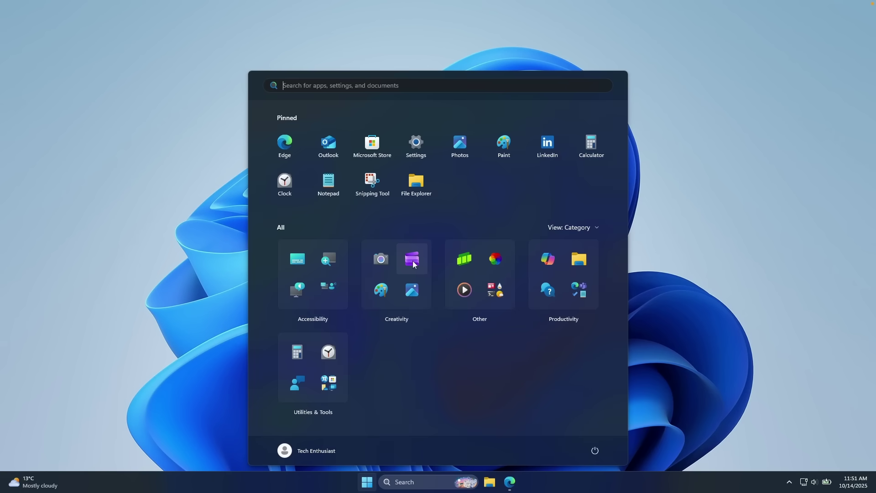
text(windhawk)
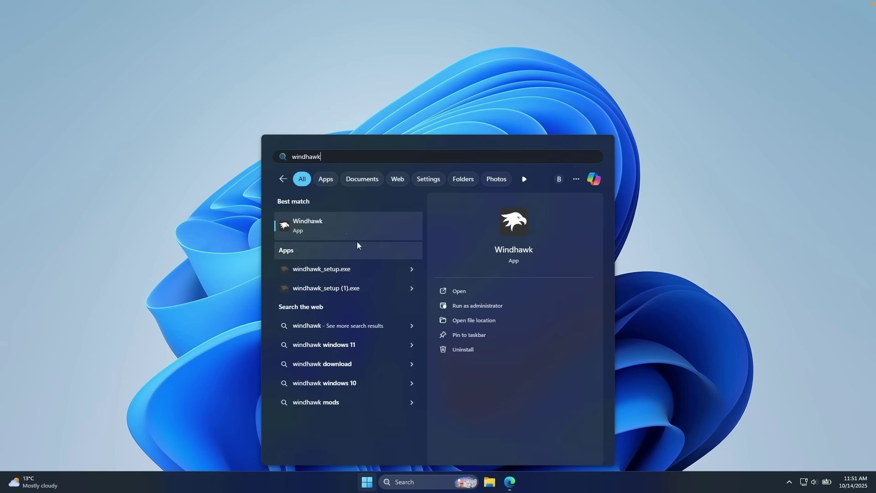
click(346, 228)
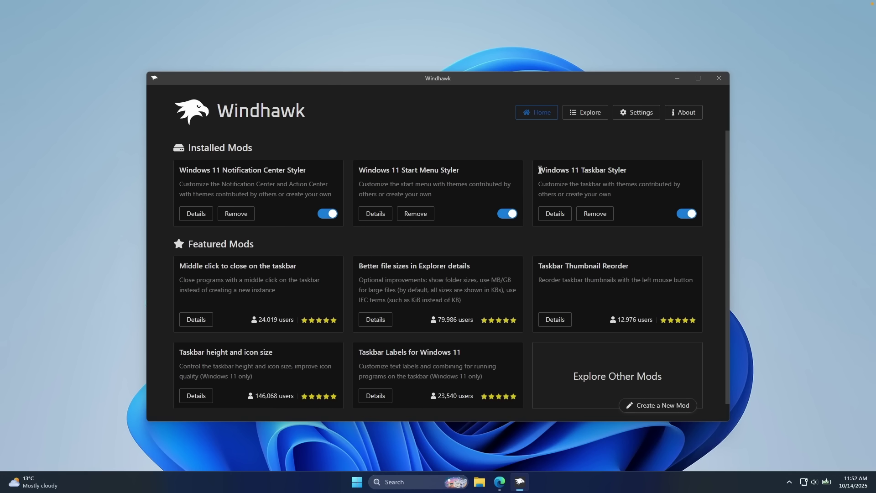
Step: Copy the mod name "Windows 11 Taskbar Styler", search the Windhawk mod catalog for it and open the mod's details
drag(540, 170, 645, 176)
key(ctrl+c)
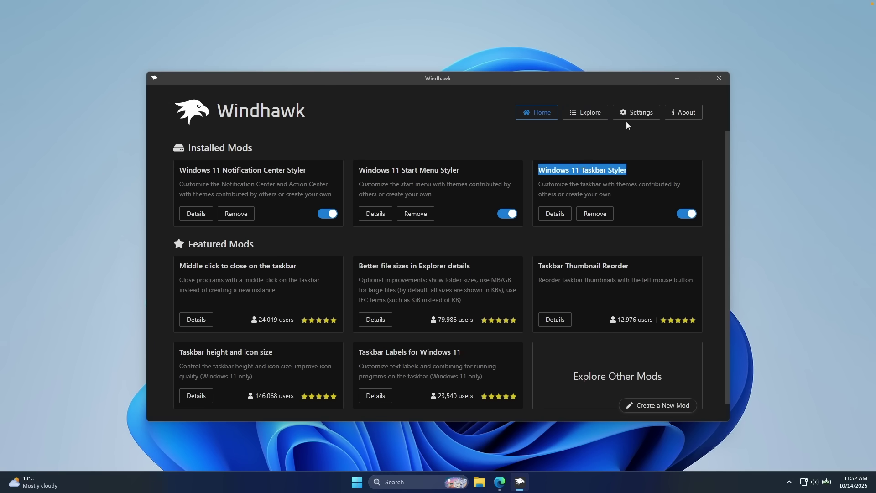
click(588, 115)
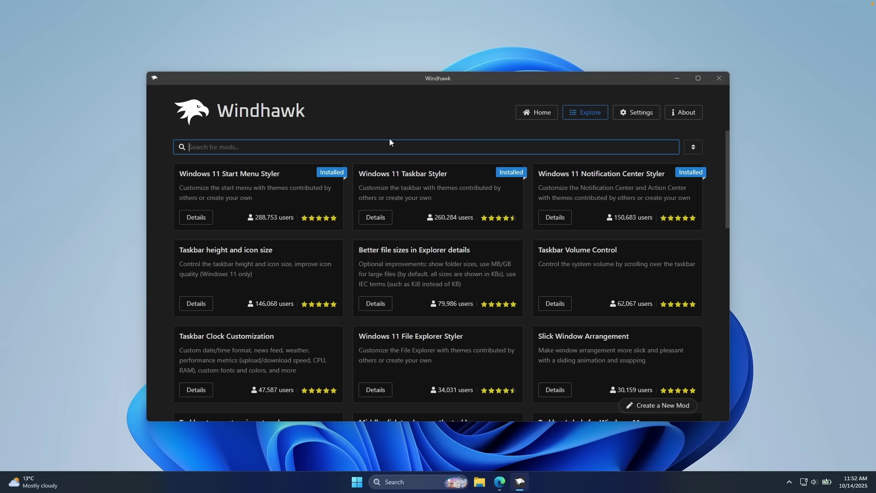
key(ctrl+v)
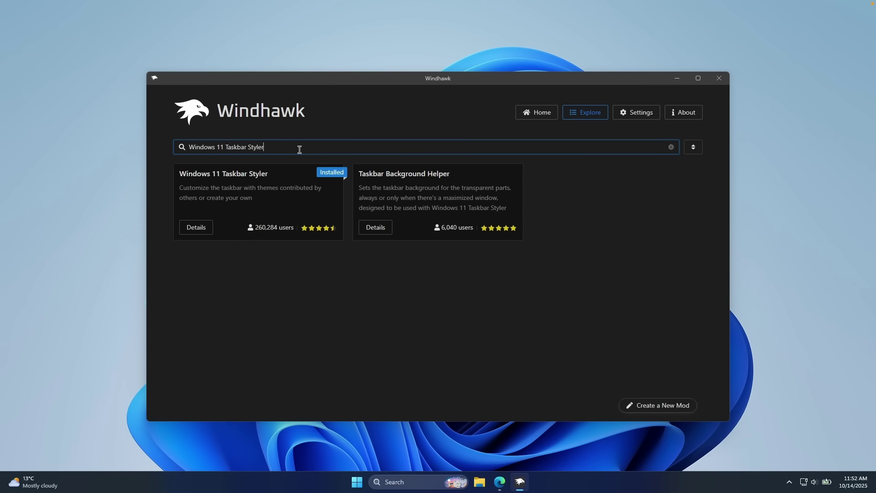
click(199, 228)
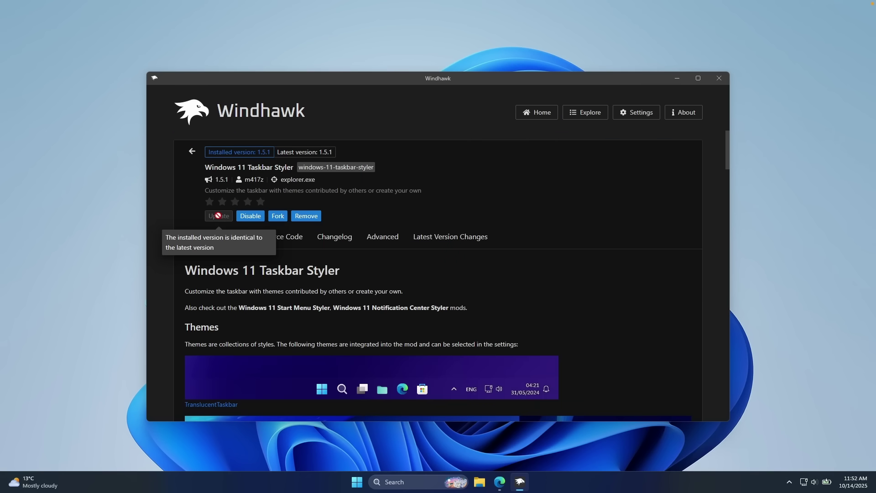
click(222, 202)
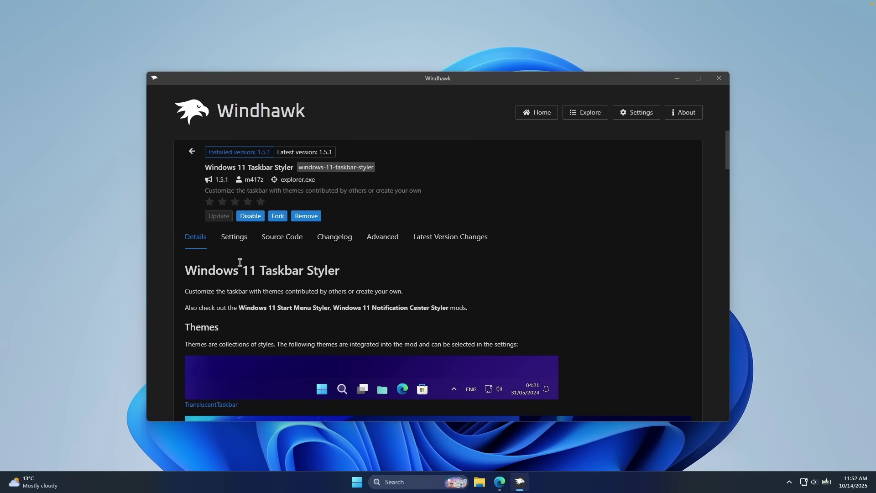
Step: Set the Windows 11 Taskbar Styler theme to TaskbarXII and save the mod's settings
click(234, 237)
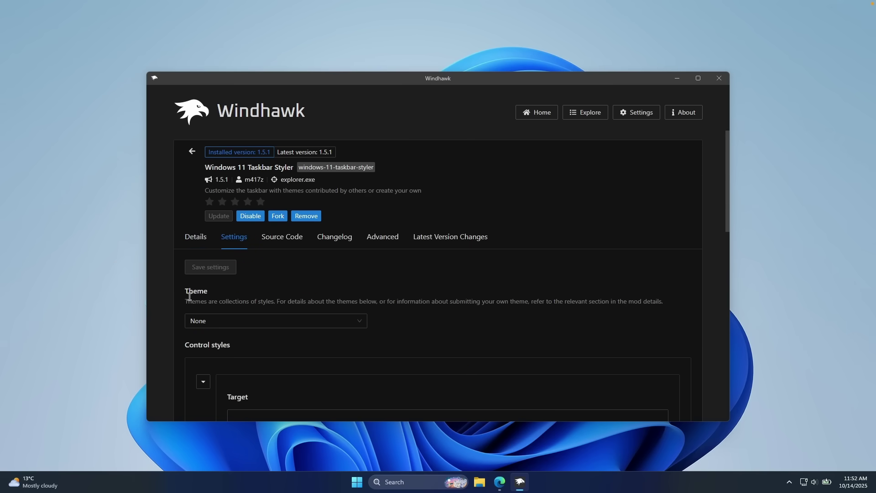
click(266, 319)
scroll(261, 261, down, 5)
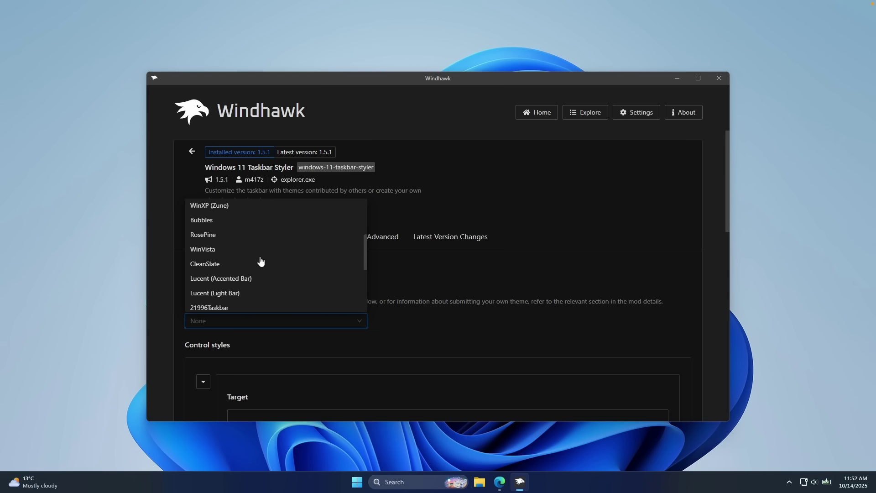
scroll(262, 261, down, 3)
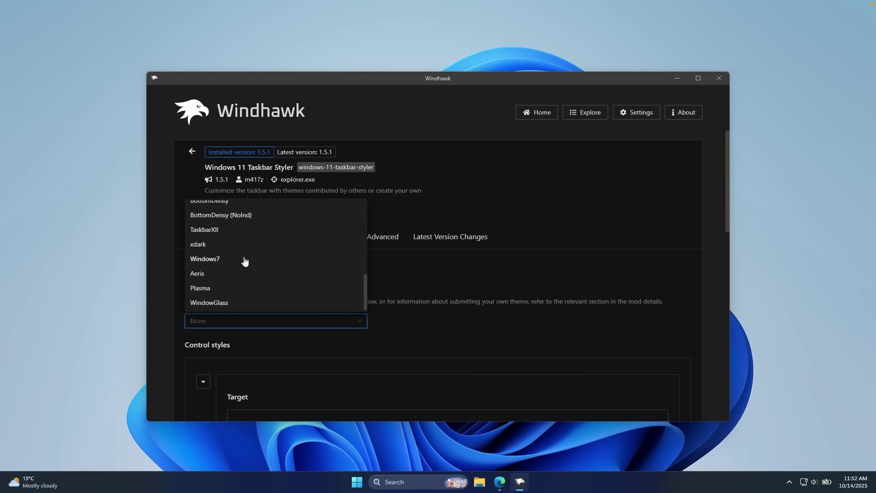
click(257, 232)
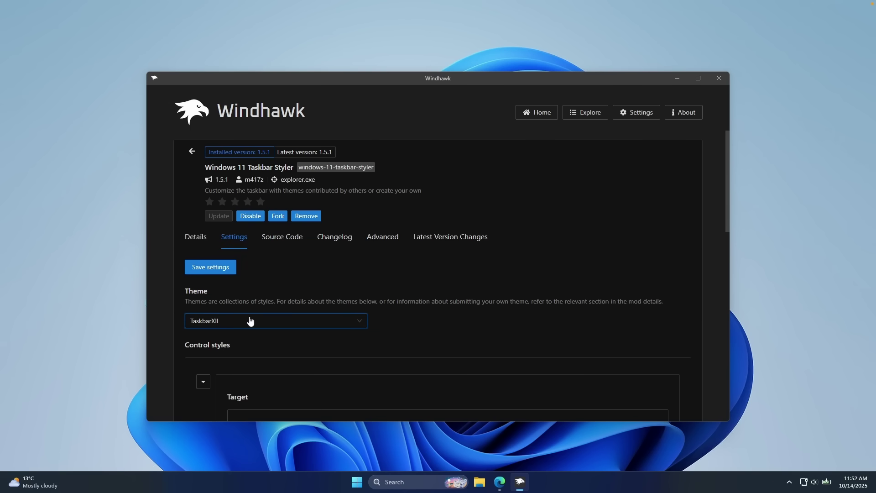
click(218, 270)
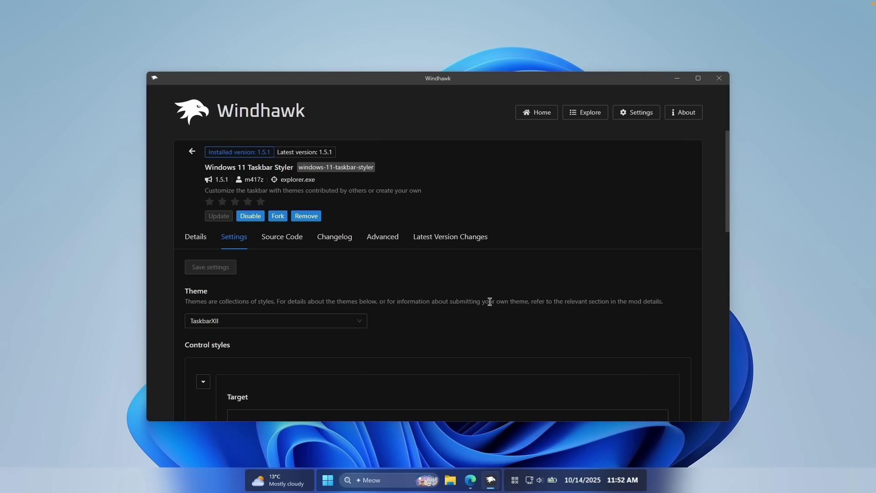
Step: Check the hidden tray icons on the restyled taskbar and return to Windhawk's installed mods overview
click(519, 481)
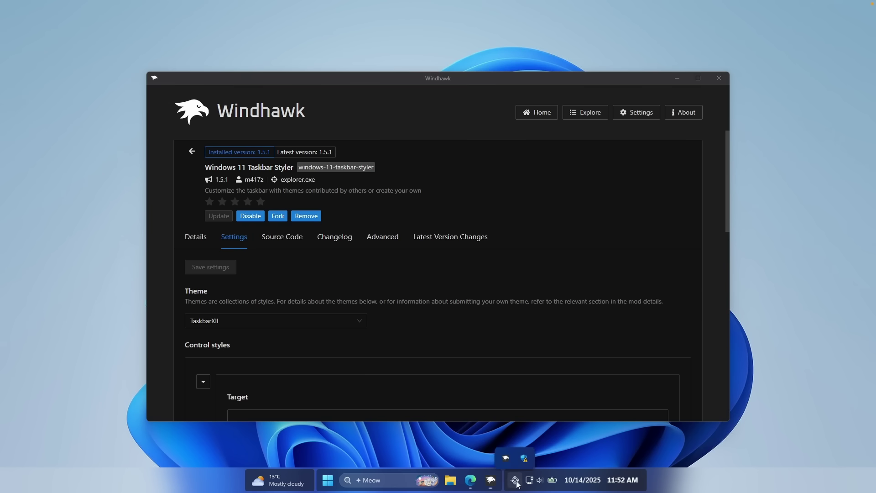
click(517, 481)
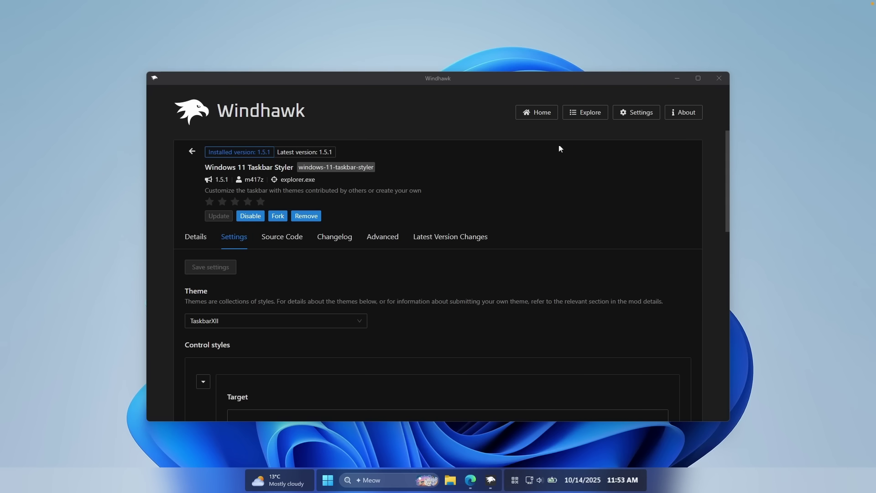
click(539, 114)
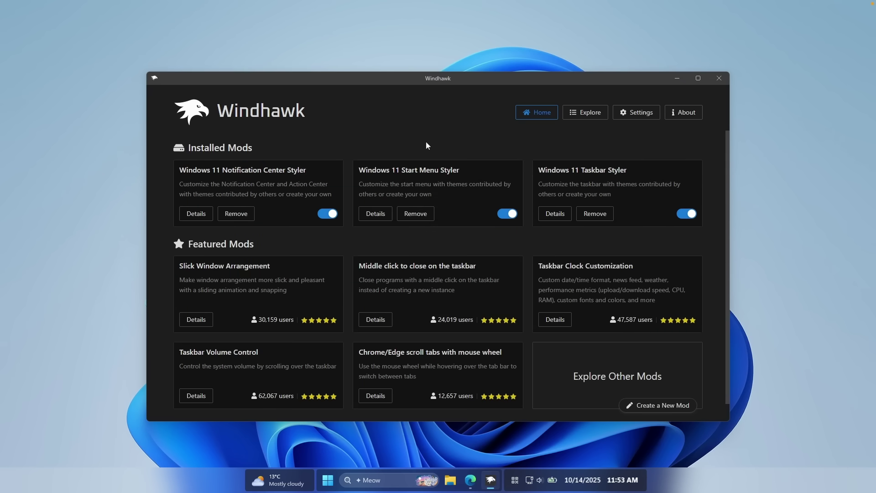
Step: Set the Windows 11 Start Menu Styler theme to TranslucentStartMenu, disable the new start menu layout and save the mod's settings
triple_click(427, 167)
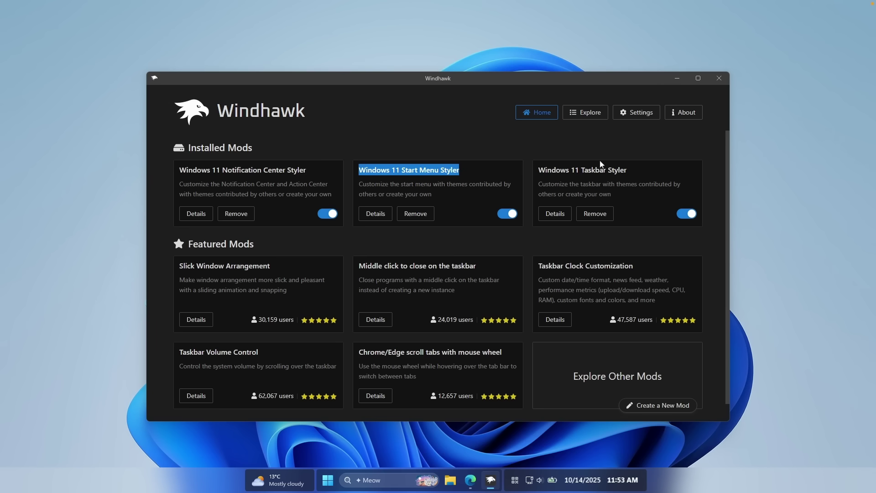
click(376, 214)
click(235, 222)
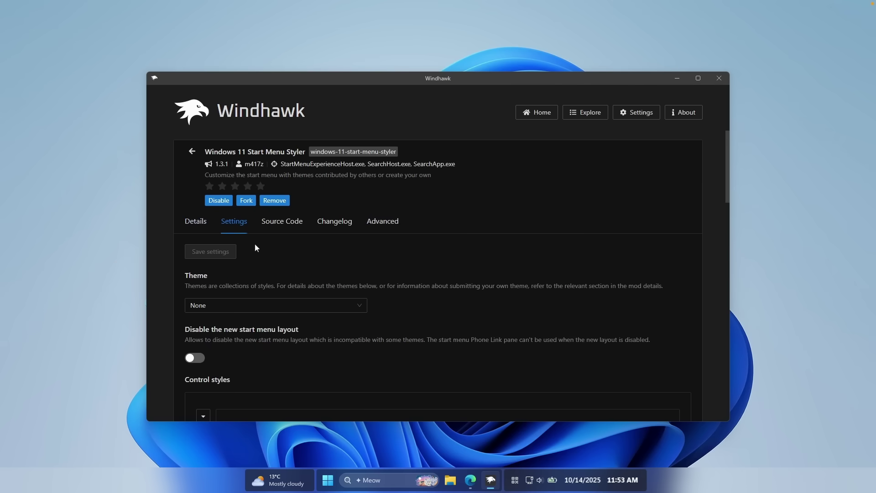
click(263, 305)
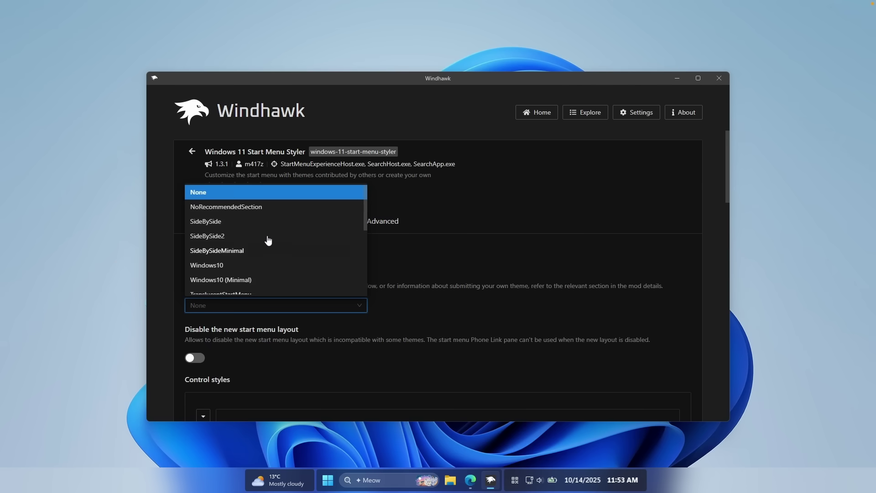
scroll(268, 241, down, 3)
scroll(267, 238, up, 1)
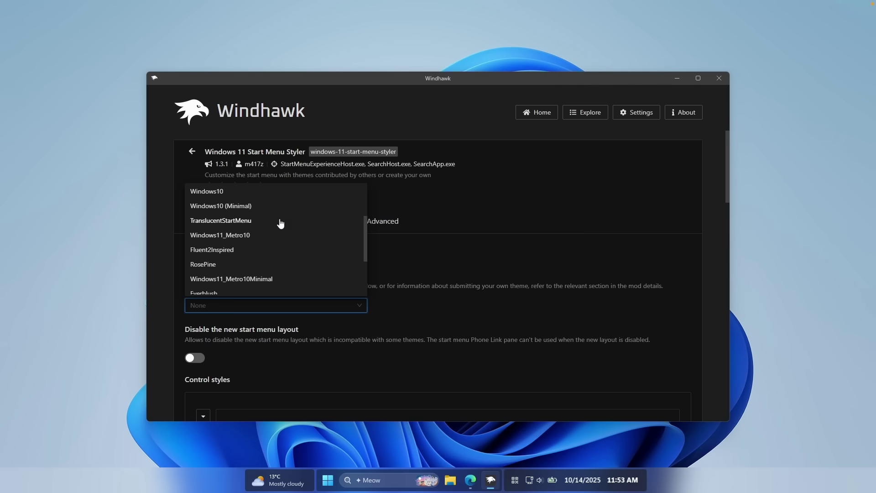
click(272, 224)
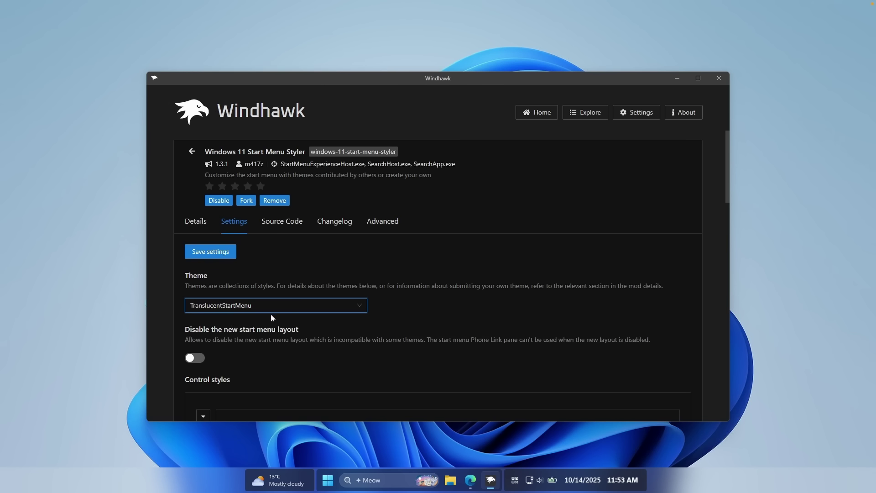
click(200, 358)
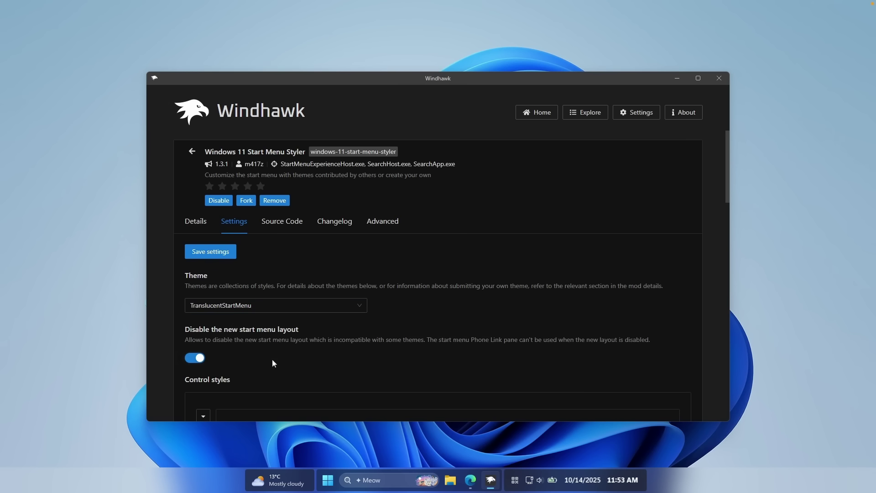
click(222, 254)
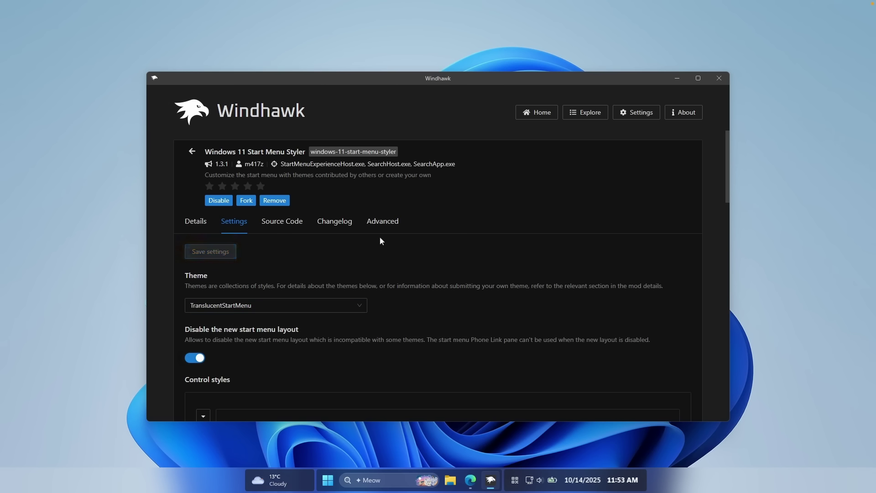
Step: Minimize Windhawk and check the look of the Start menu and the notification and calendar flyout on the desktop
click(677, 78)
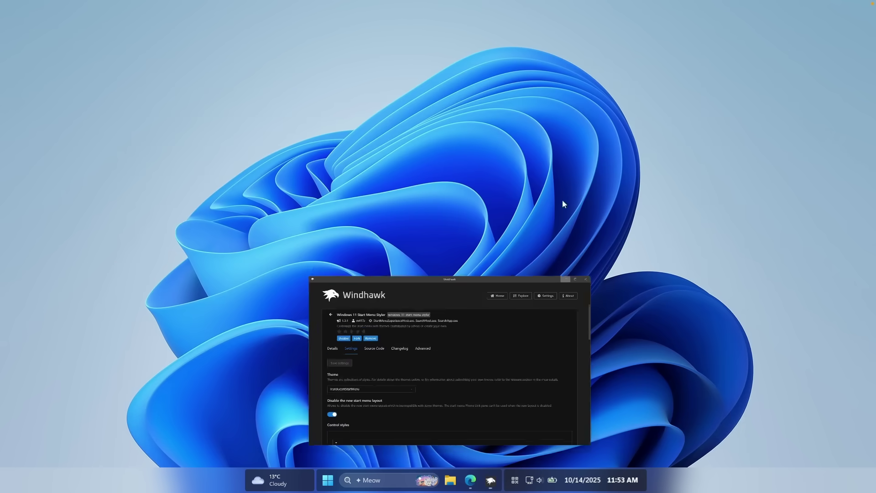
click(328, 477)
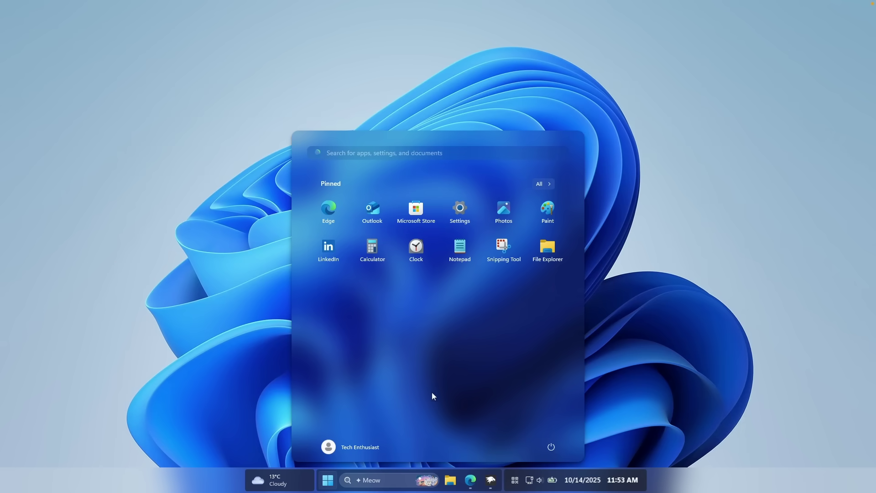
click(632, 314)
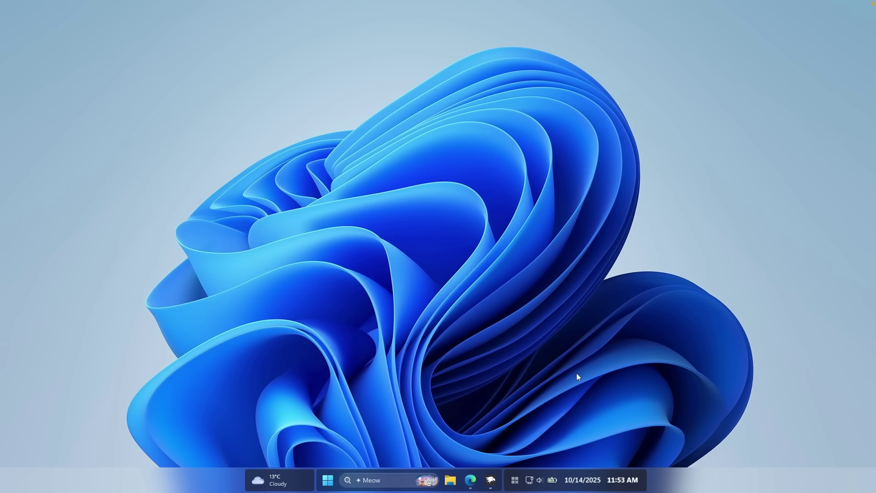
click(624, 479)
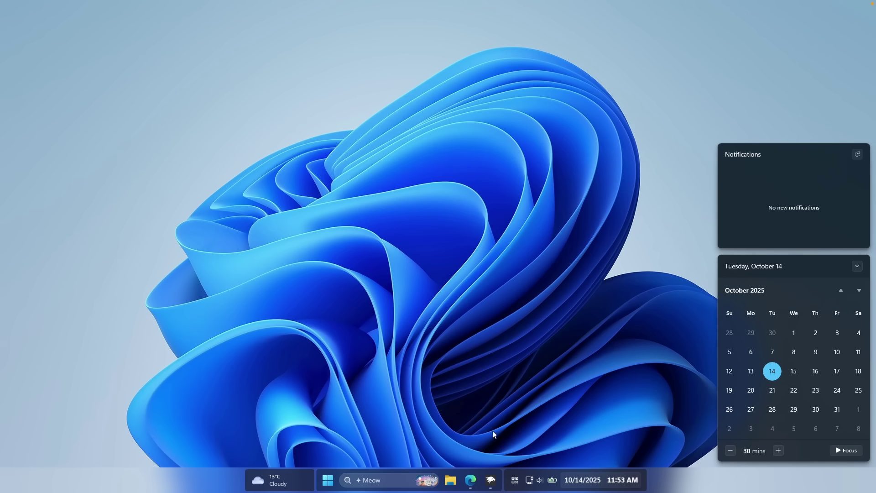
Step: Return to Windhawk, set the Windows 11 Notification Center Styler theme to TranslucentShell and save the mod's settings
click(495, 474)
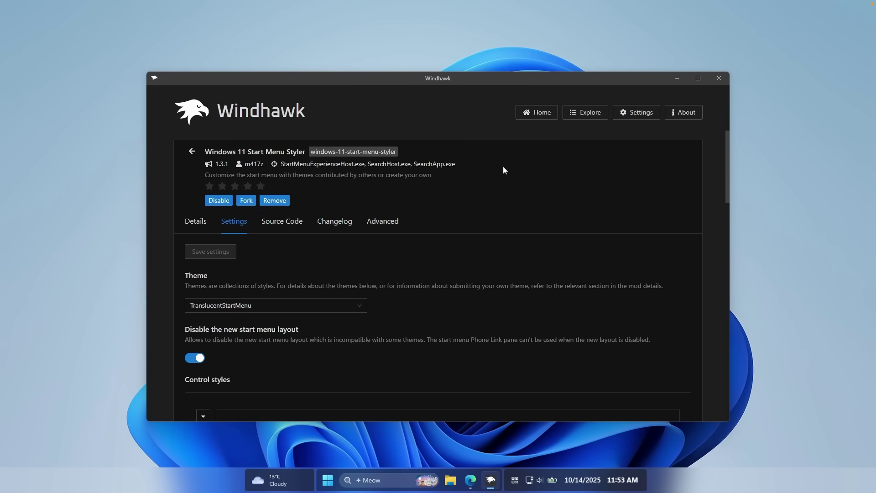
click(534, 113)
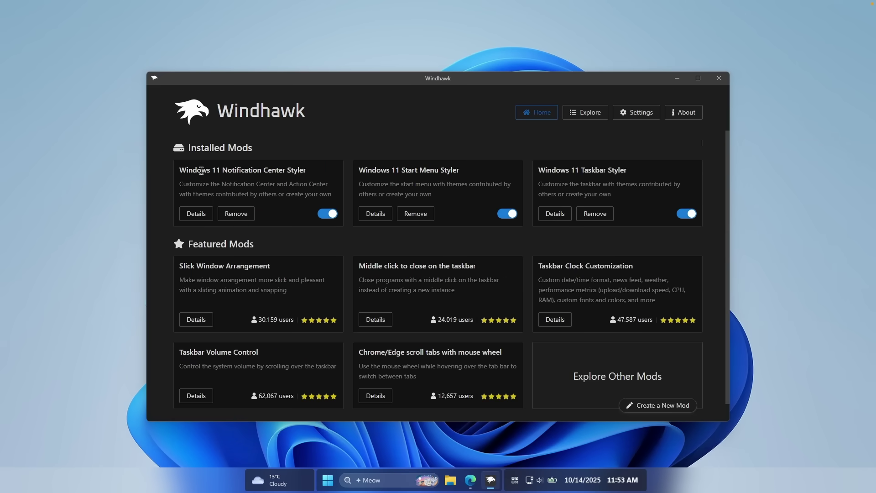
drag(179, 170, 307, 167)
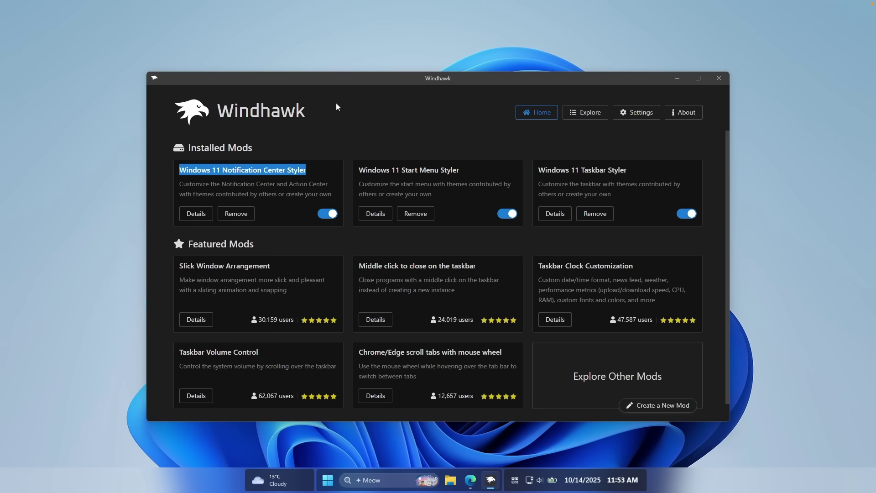
click(197, 214)
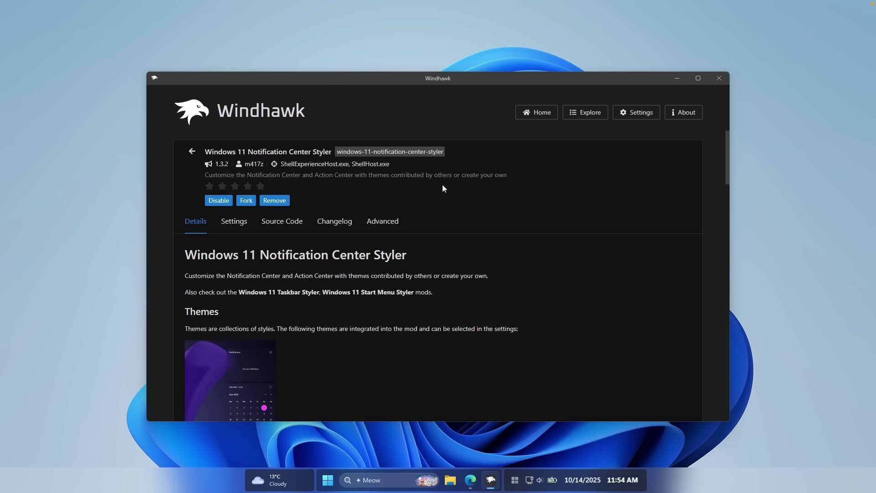
click(235, 228)
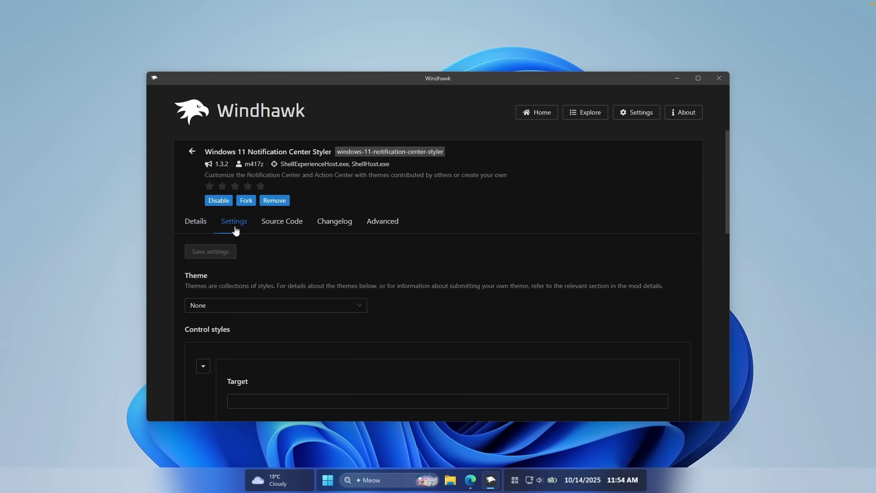
click(224, 306)
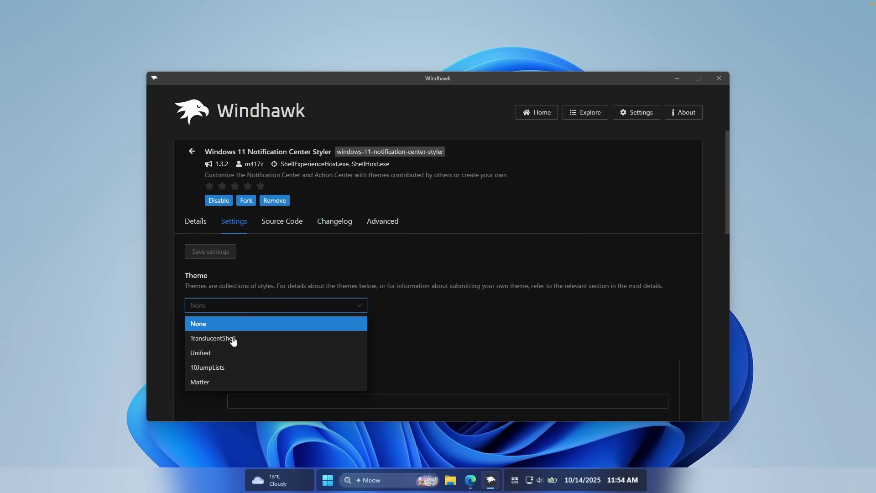
click(266, 340)
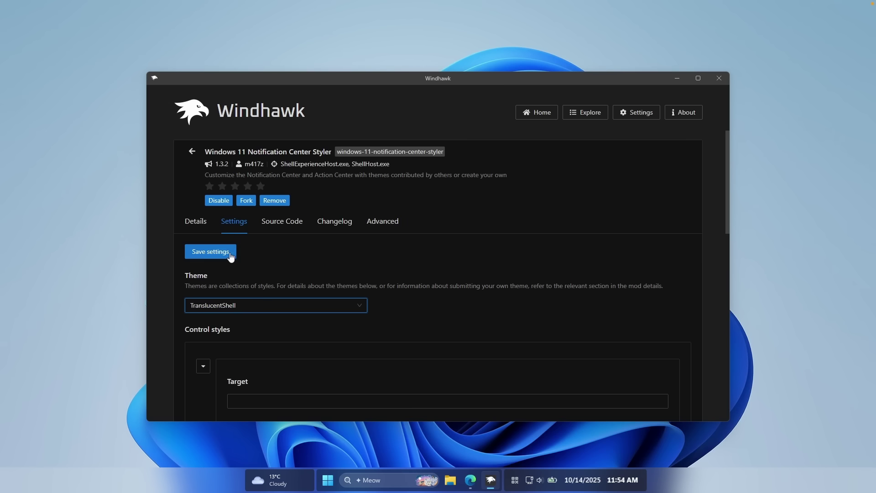
click(230, 255)
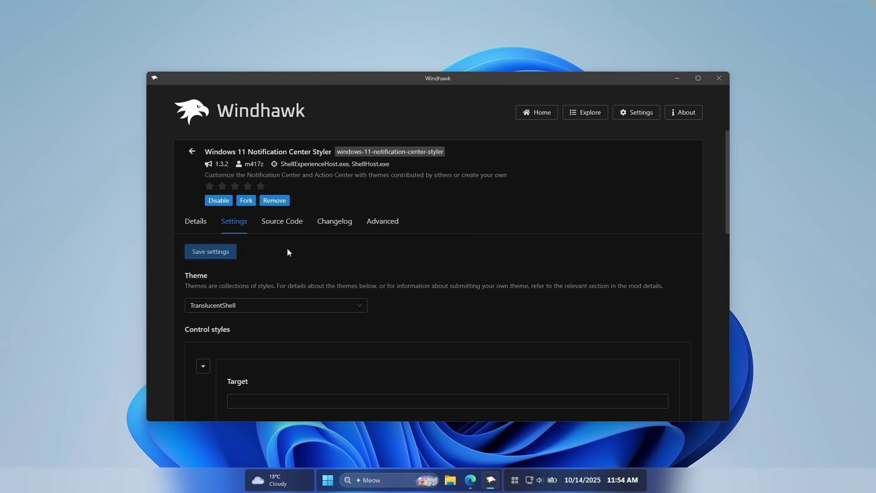
Step: Minimize Windhawk and check the restyled notification center and calendar on the desktop
click(673, 79)
click(623, 474)
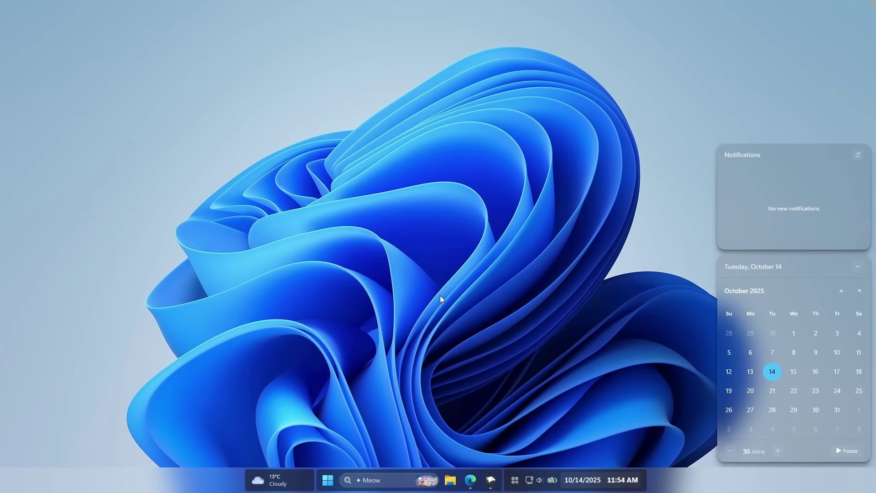
click(372, 295)
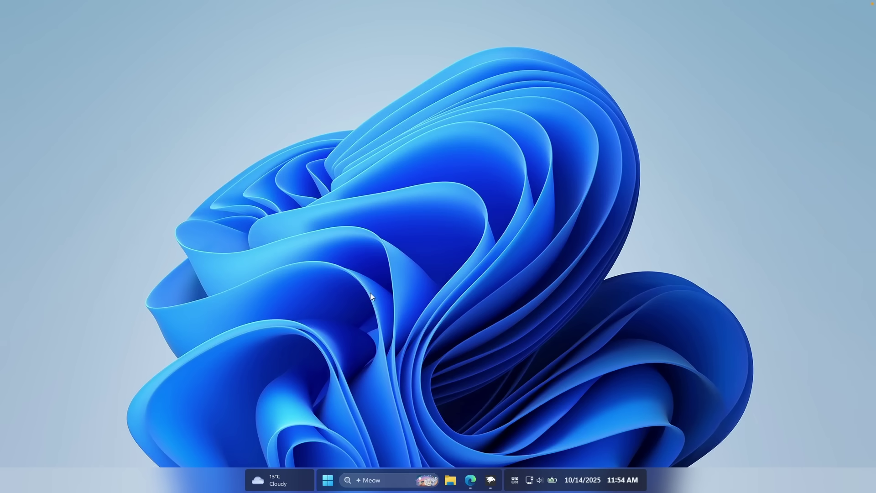
Step: Switch to Edge, download the snow-capped mountains photo from Unsplash in Original Size (4032 x 2268) and show it in its folder
click(471, 480)
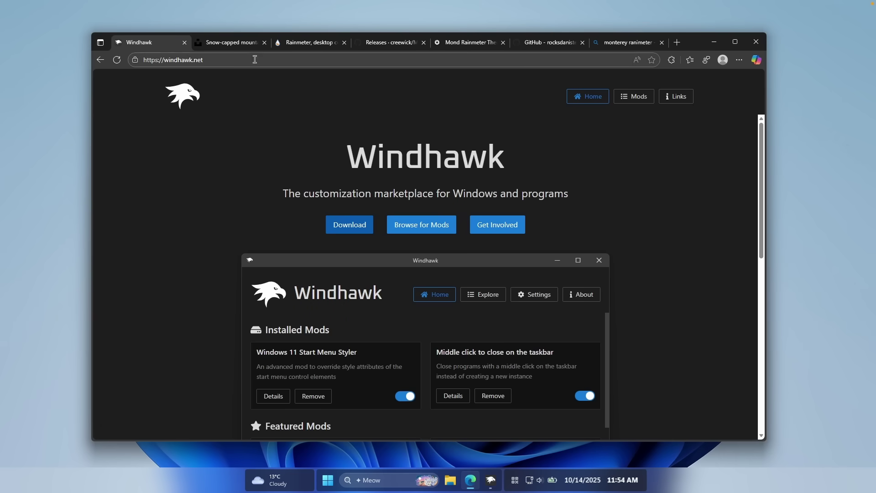
click(240, 45)
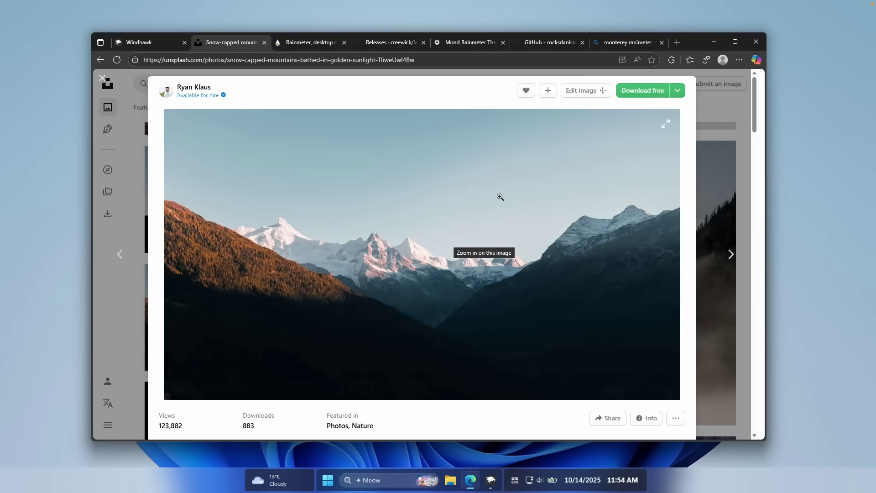
click(679, 92)
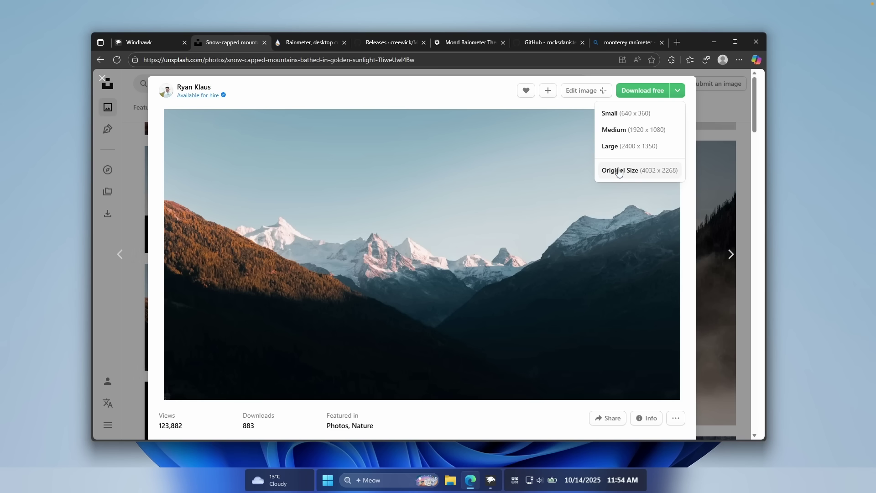
click(641, 170)
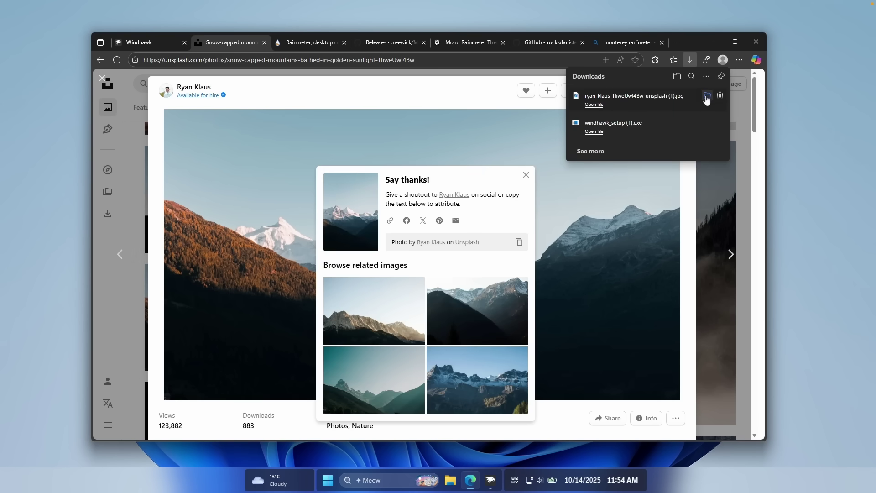
click(706, 96)
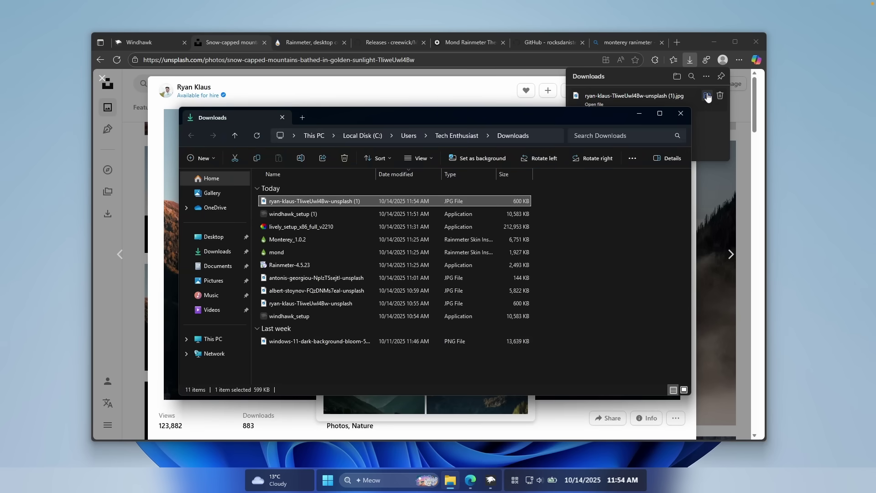
Step: Open the downloaded mountain photo in Photos and set it as both the desktop background and the lock screen image
double_click(368, 201)
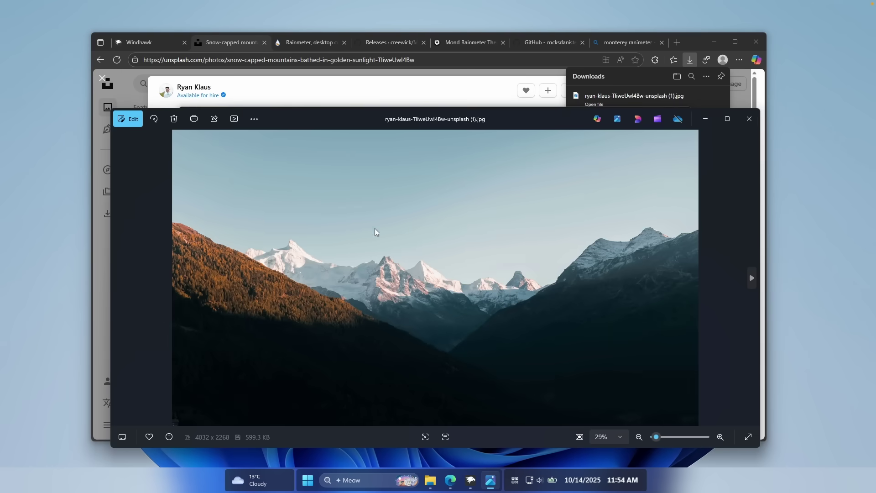
click(256, 119)
mouse_move(206, 169)
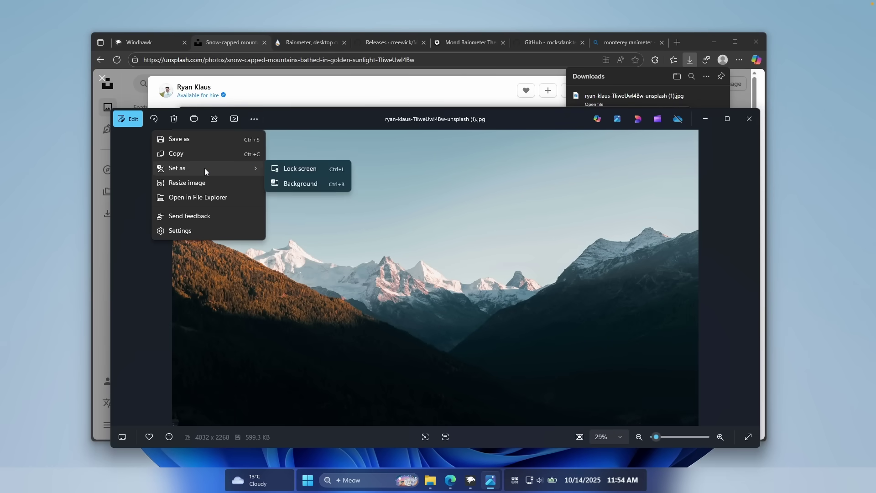
click(297, 185)
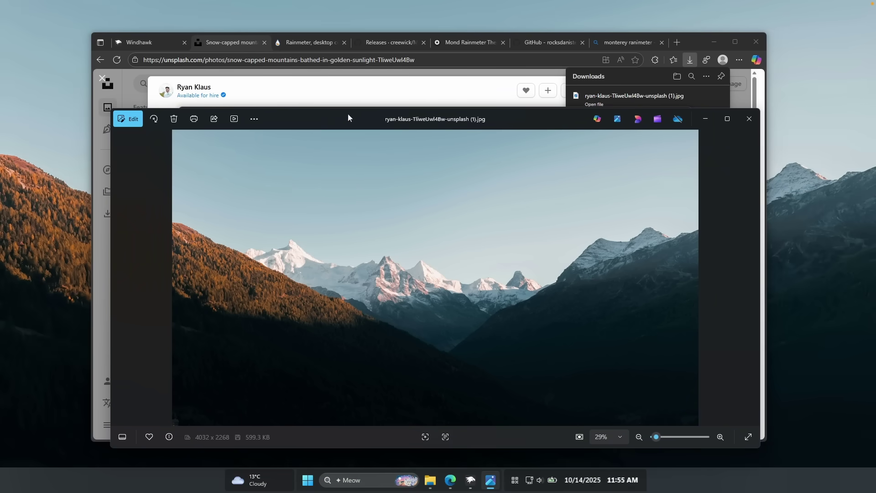
click(254, 119)
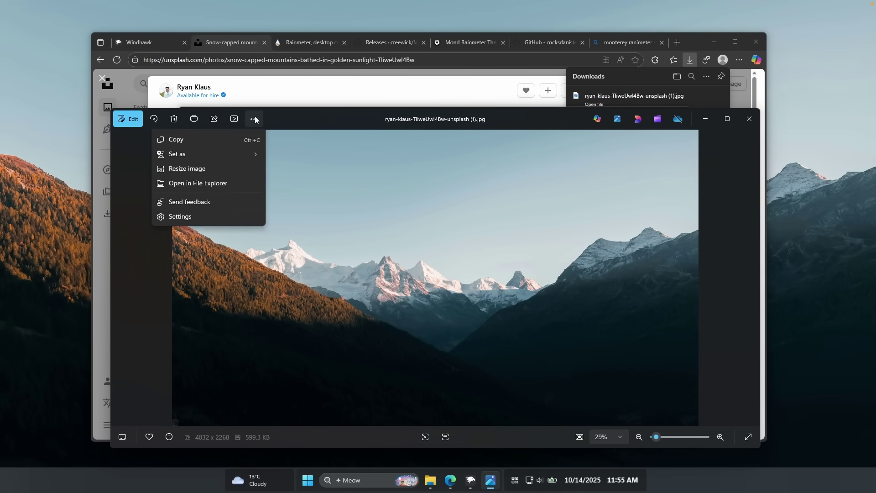
mouse_move(211, 170)
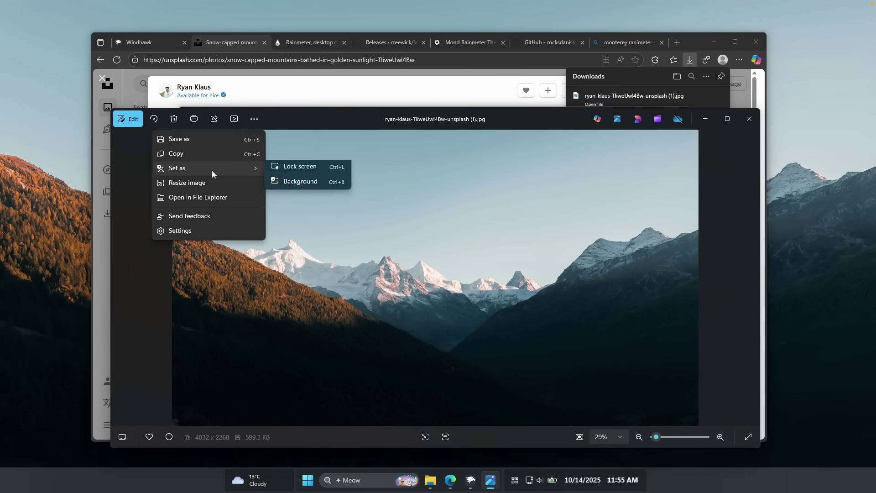
click(318, 172)
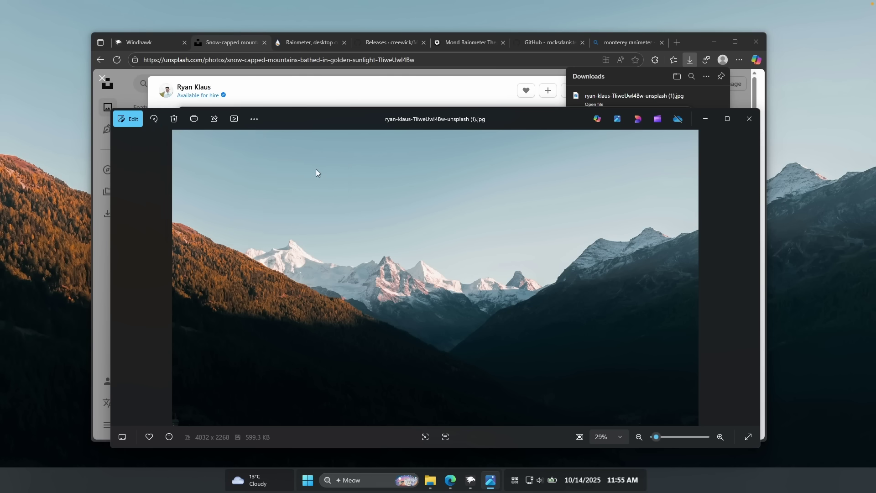
Step: Lock the computer to check the lock screen's image, and return to the desktop
click(309, 476)
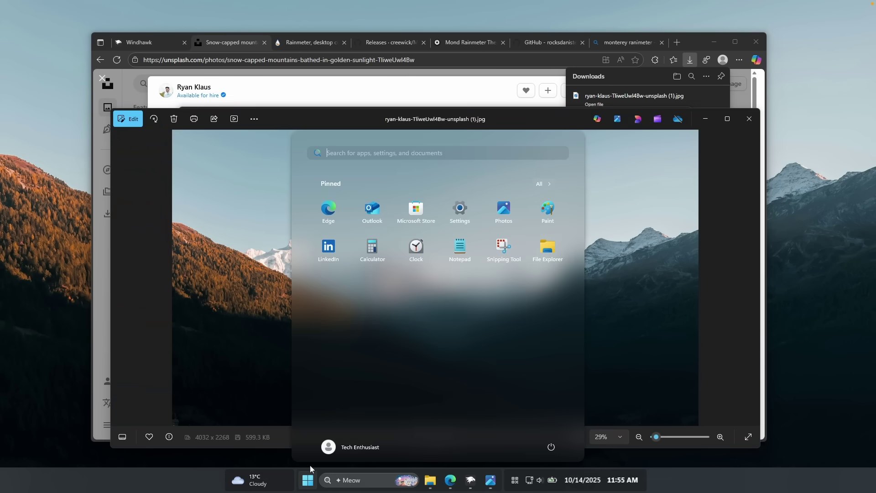
click(552, 437)
click(558, 389)
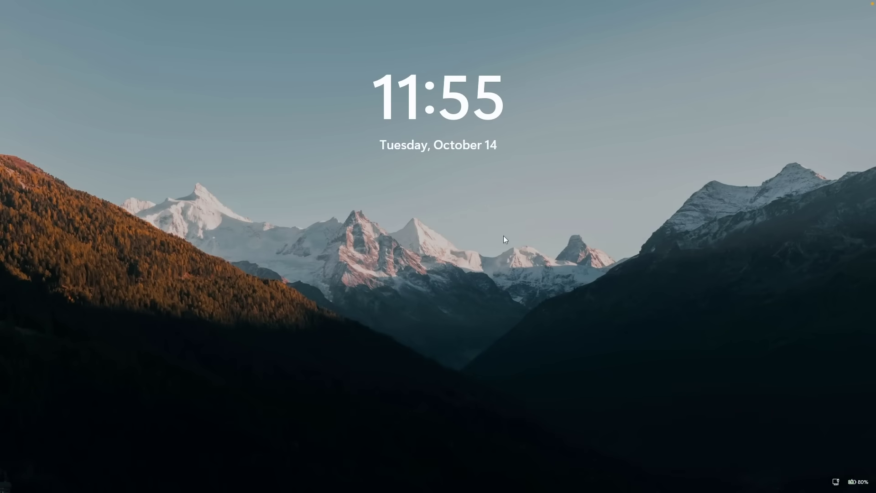
click(472, 239)
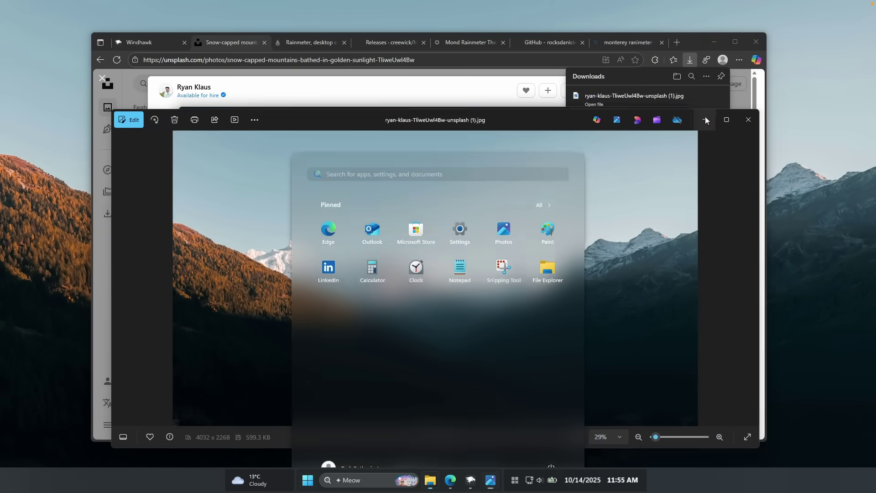
Step: Minimize the Photos, Edge and File Explorer windows to clear the desktop
click(705, 120)
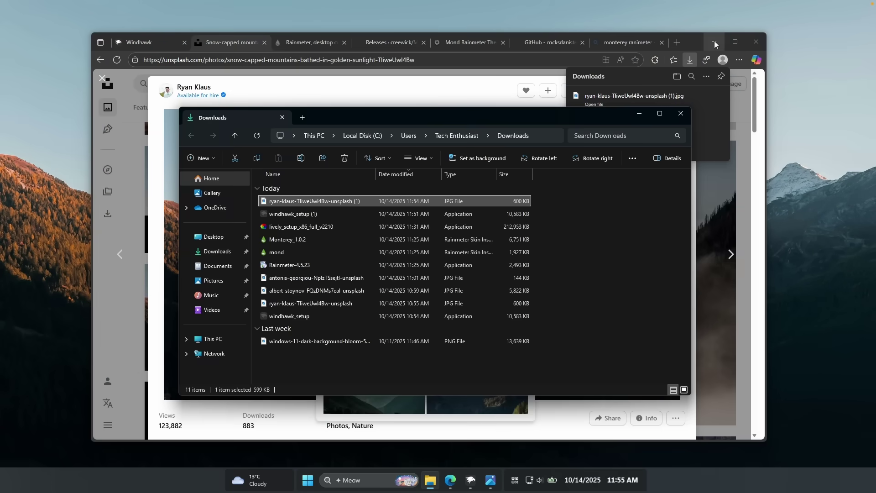
click(714, 42)
click(636, 112)
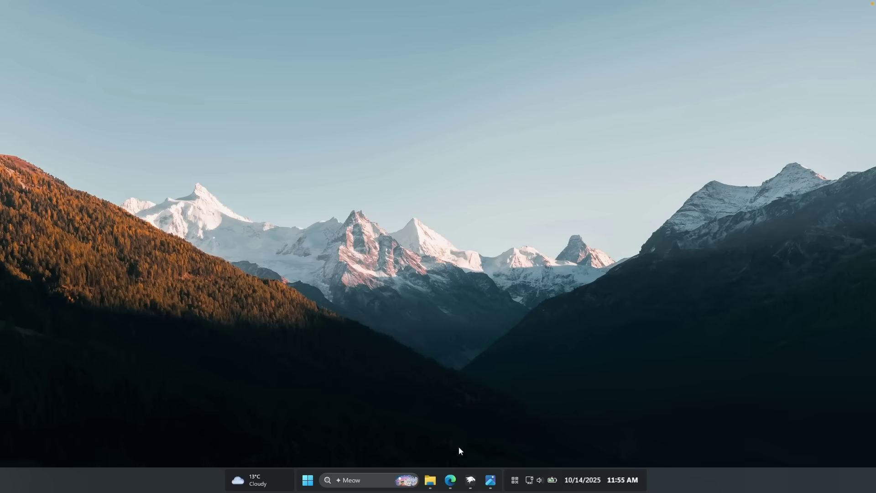
Step: Switch to Edge and download the Rainmeter 4.5.23 release from rainmeter.net
click(450, 480)
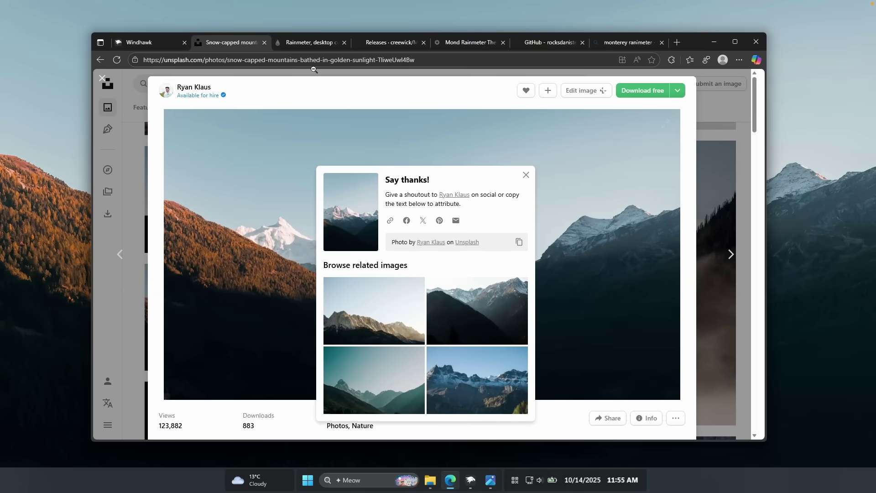
click(302, 42)
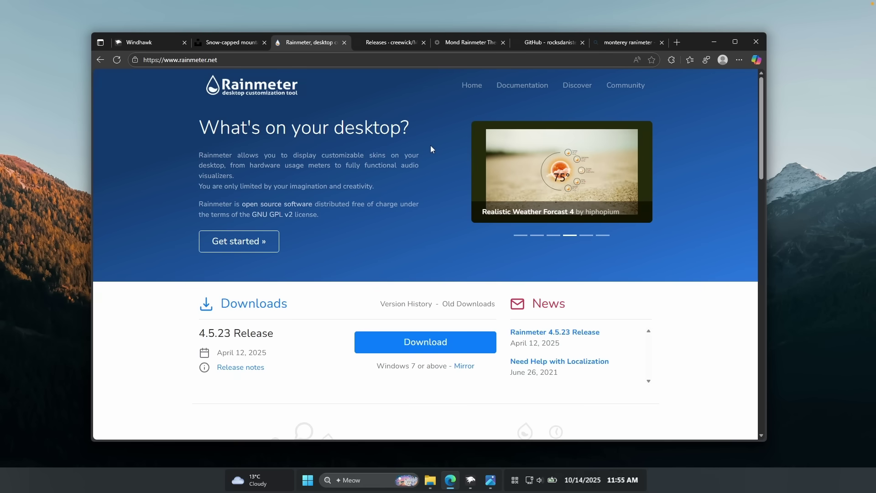
click(433, 342)
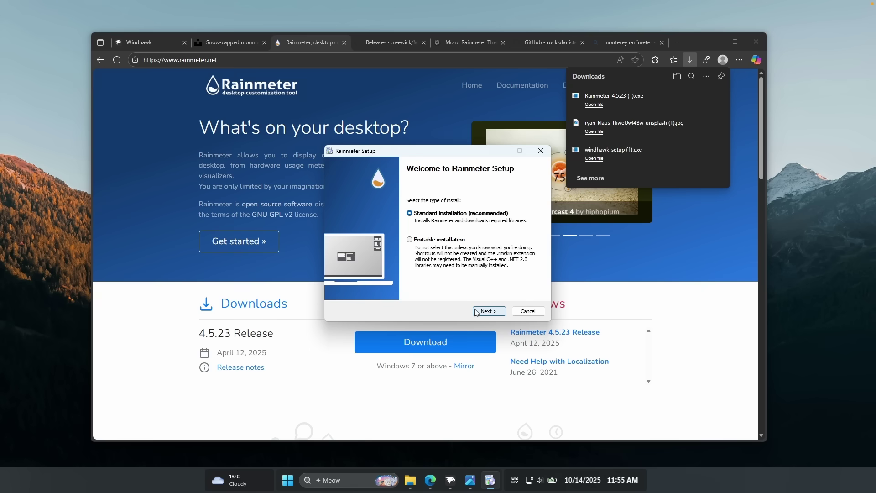
Step: Install Rainmeter with the standard installation, run it on finishing, and minimize the browser
click(490, 311)
click(492, 312)
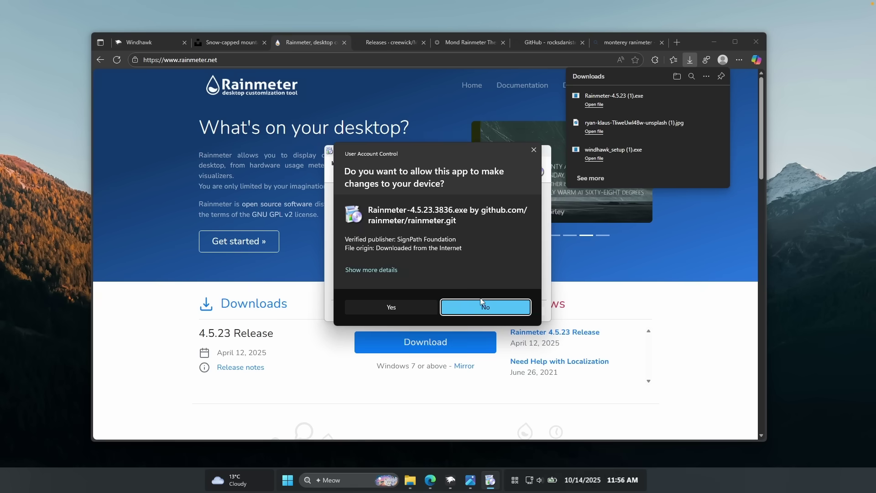
click(412, 306)
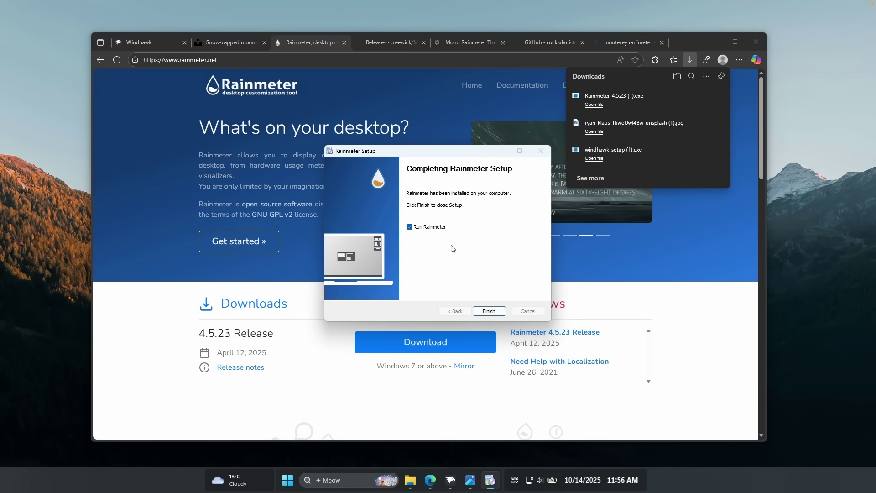
click(491, 310)
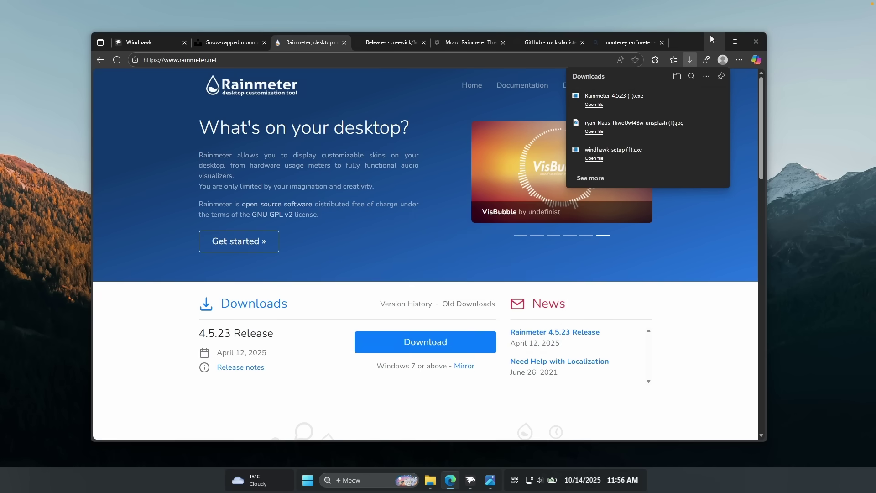
click(712, 41)
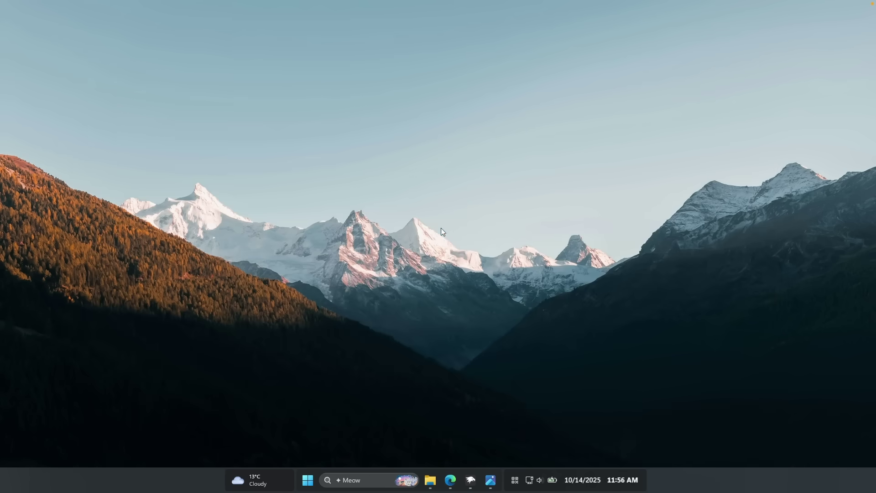
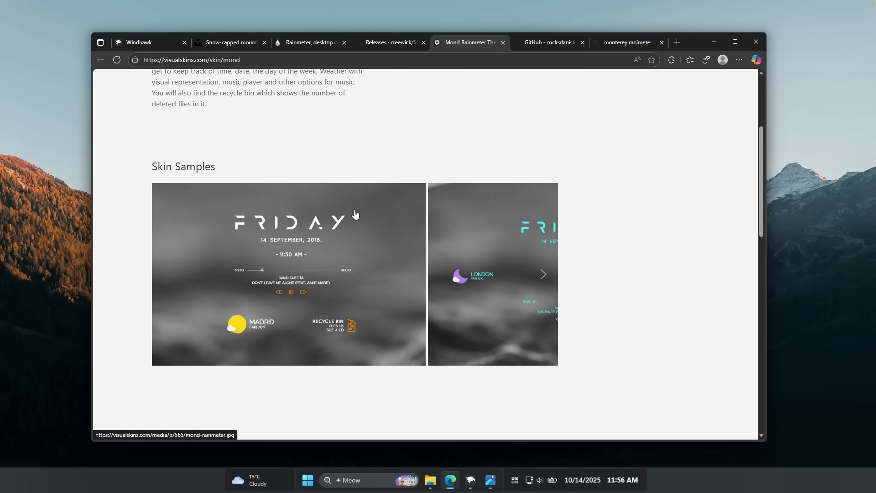
Step: Download the Mond skin from visualskins.com, install it with its included layout applied, and show the desktop
scroll(310, 167, down, 5)
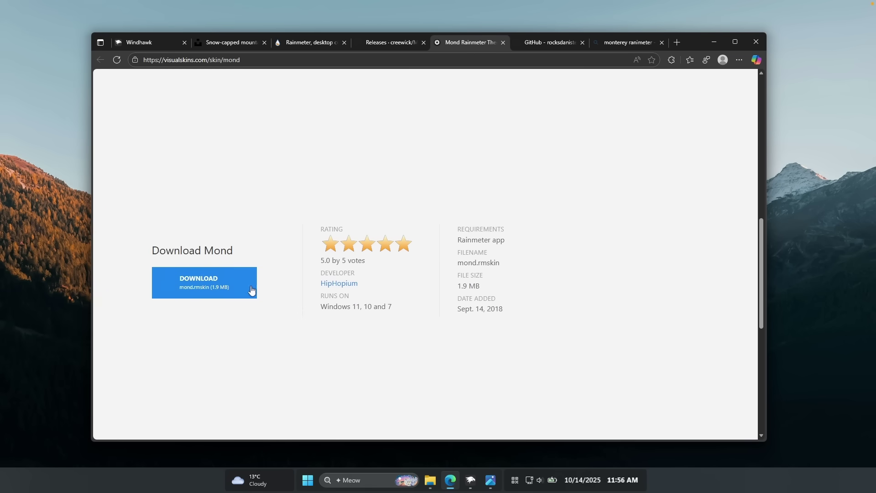
click(237, 288)
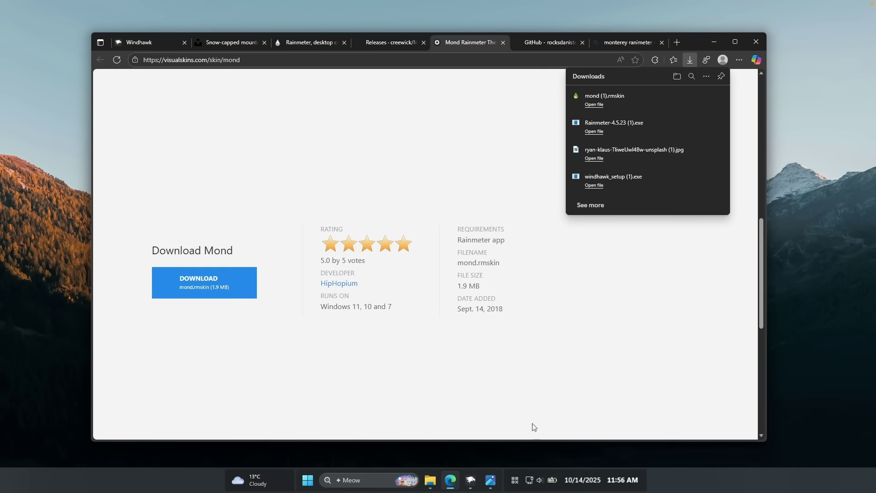
click(516, 479)
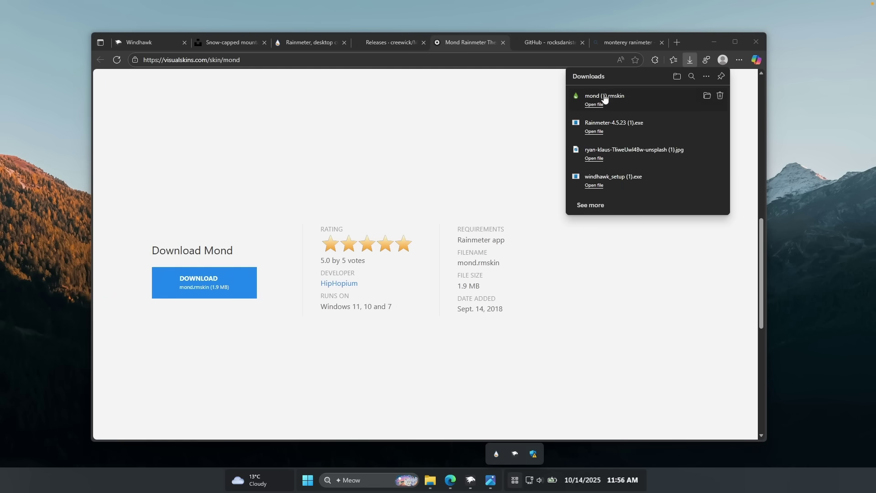
click(626, 100)
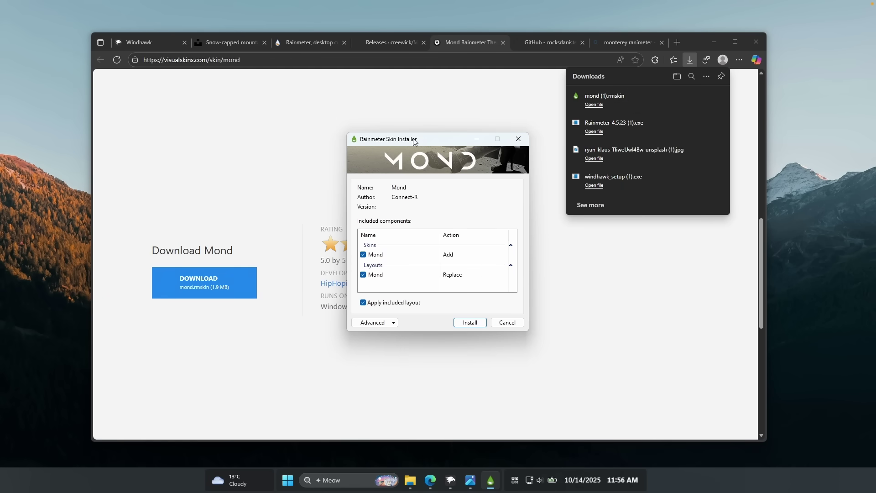
click(470, 322)
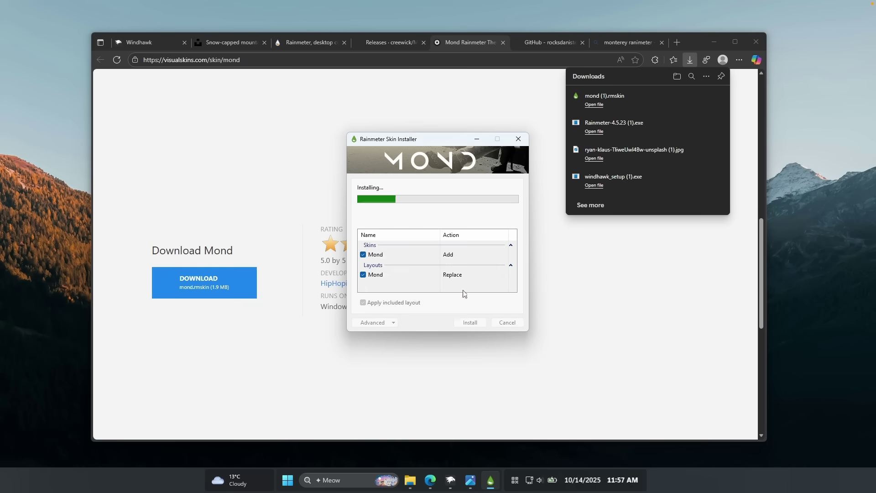
click(677, 76)
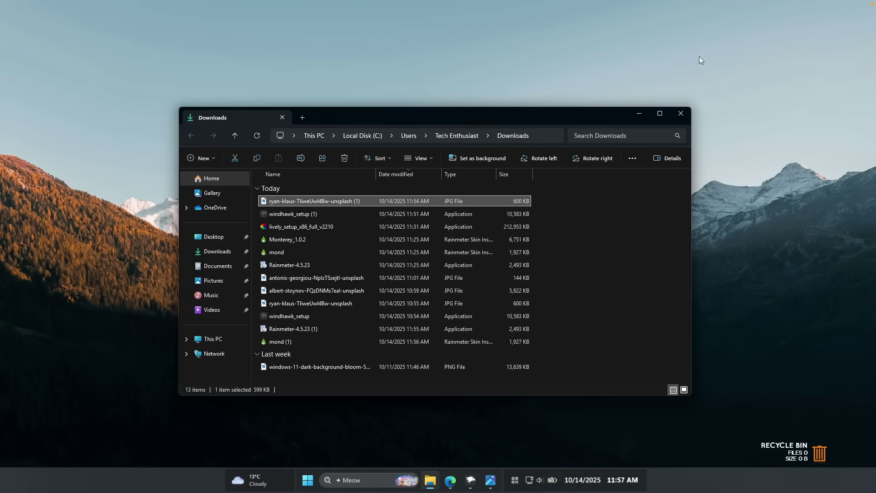
key(super+d)
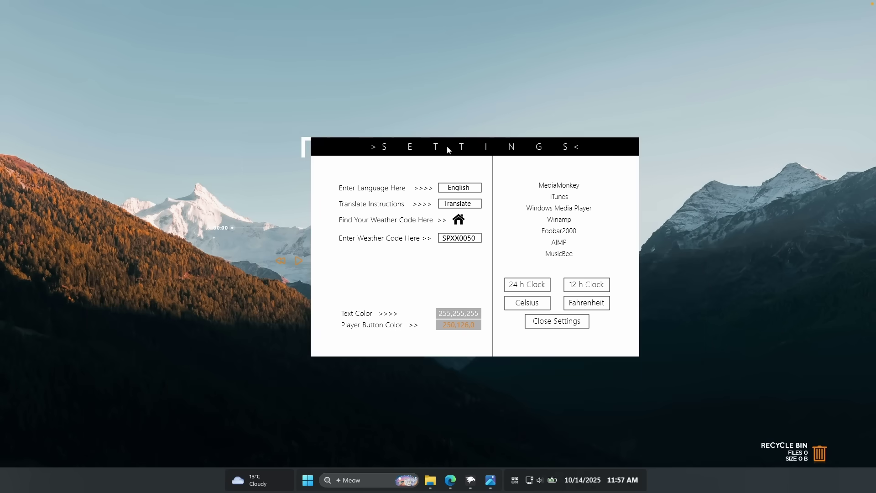
Step: Move the Mond settings panel to the desktop's upper-right corner, the clock skin higher in the sky, and the player skin beneath the clock
drag(448, 147, 684, 38)
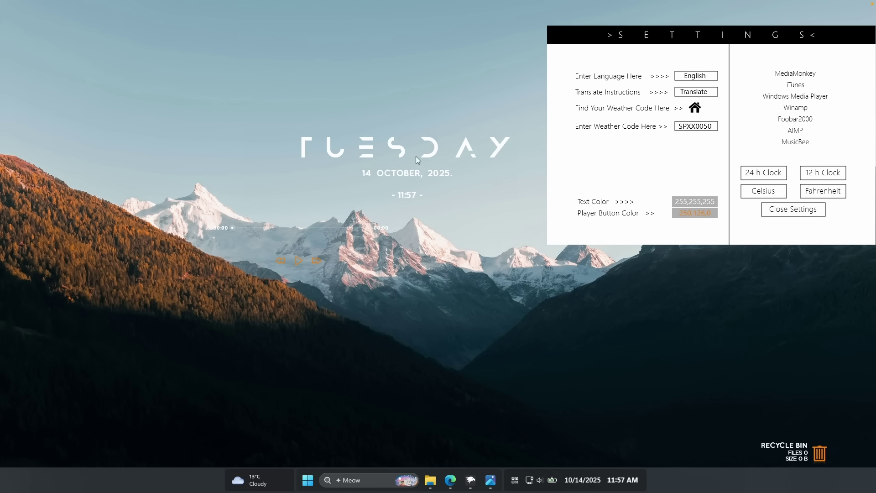
drag(400, 157, 391, 108)
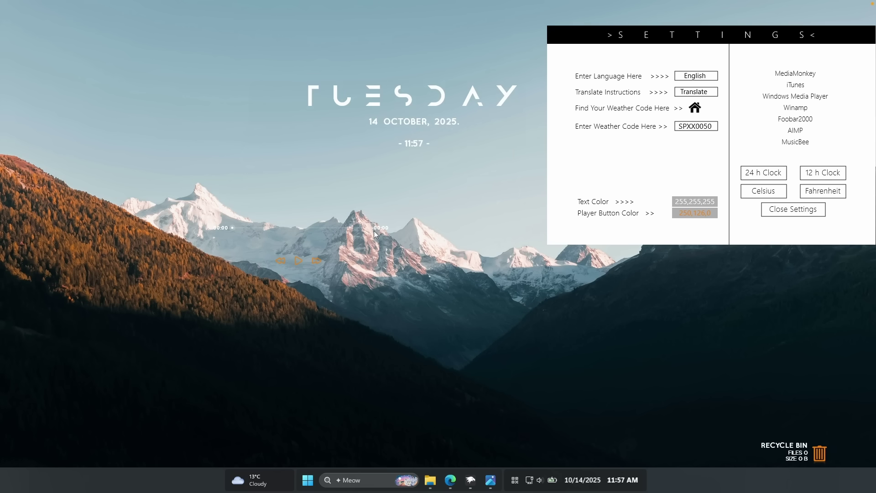
drag(374, 231, 462, 169)
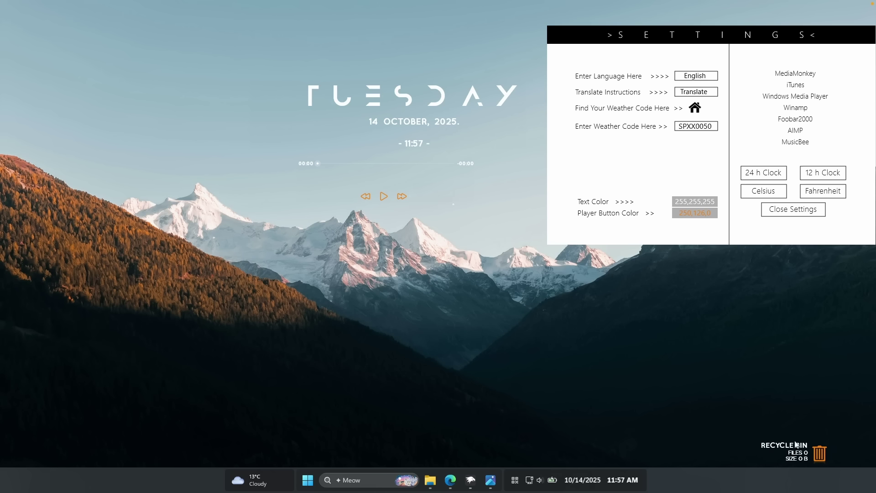
Step: Unload Mond's player skin, the small faint skin beside it, and the Recycle Bin skin, leaving only the clock and settings
right_click(469, 167)
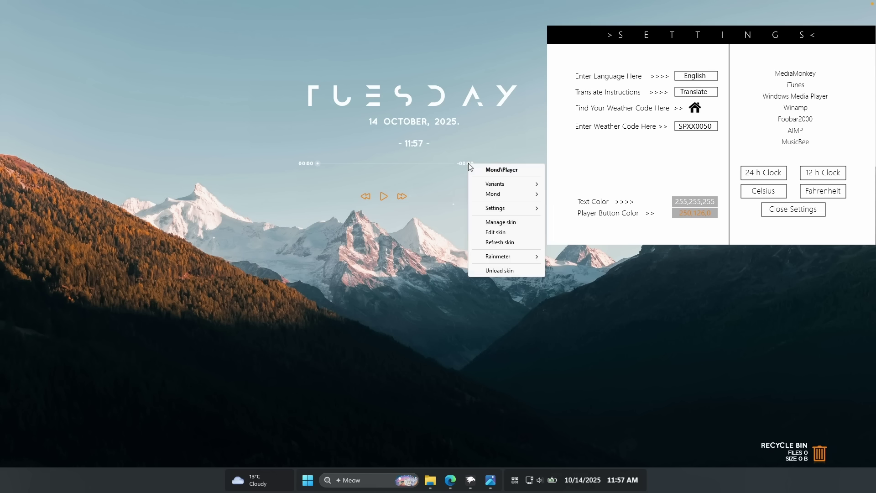
click(503, 271)
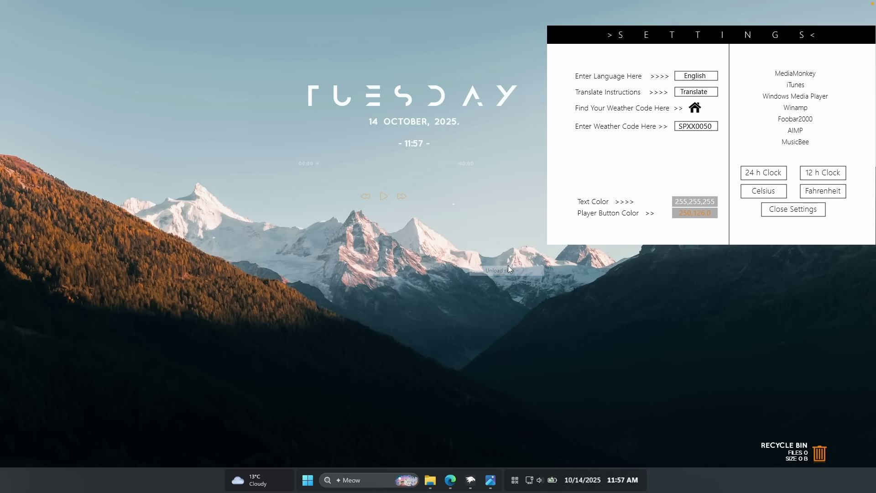
right_click(453, 203)
click(495, 311)
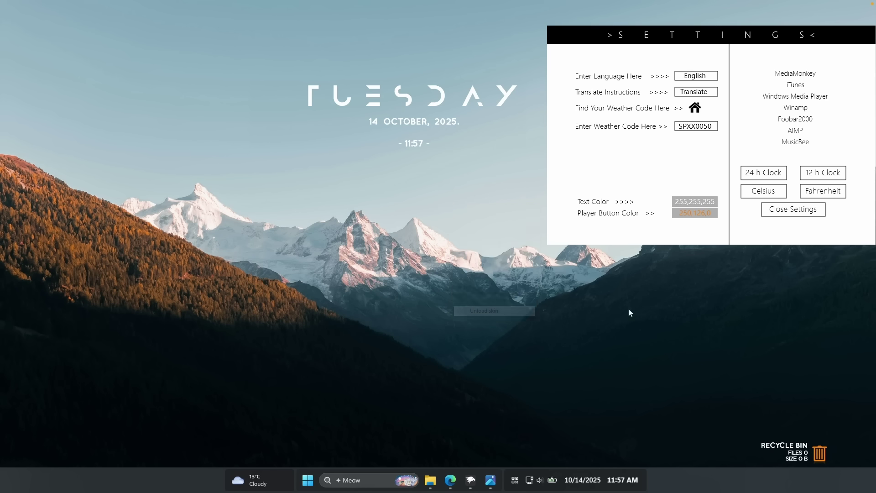
drag(797, 453, 660, 351)
right_click(662, 349)
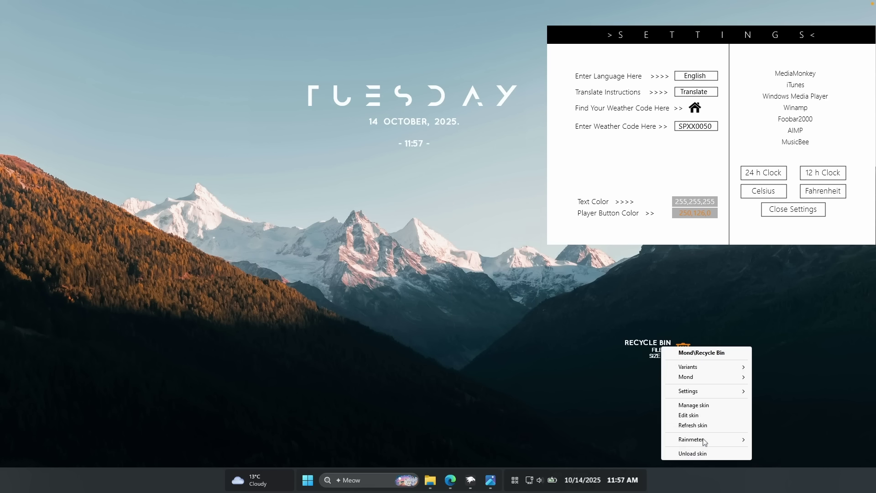
click(689, 453)
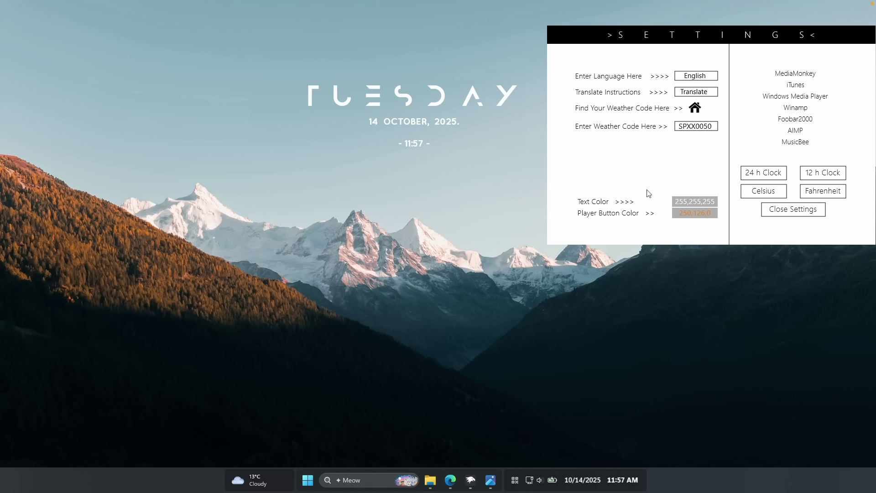
Step: Set the Mond text color to black (0,0,0), close the skin's settings, and move the clock closer to the desktop's horizontal center
click(690, 204)
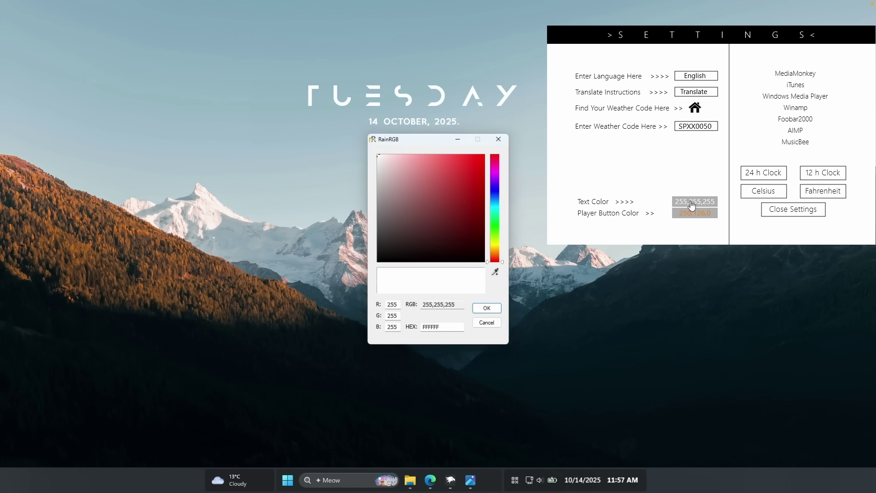
mouse_move(440, 184)
mouse_down()
mouse_move(458, 190)
mouse_move(410, 250)
mouse_move(353, 283)
mouse_up()
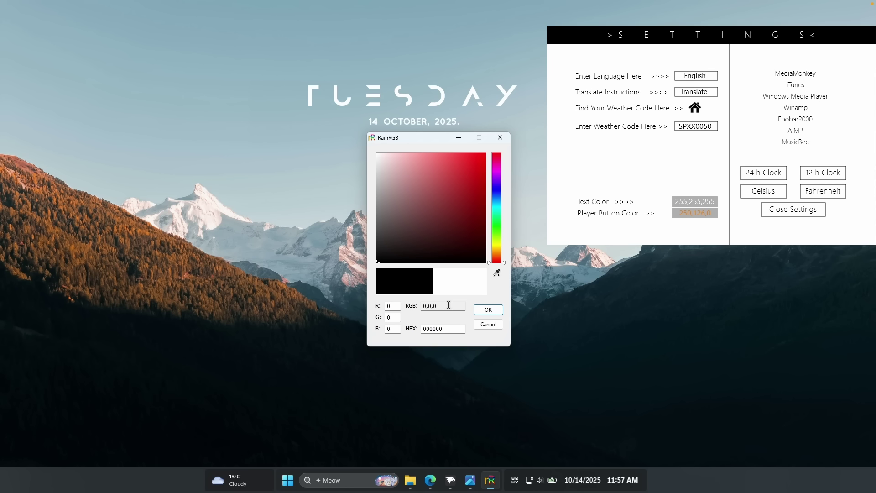
click(486, 306)
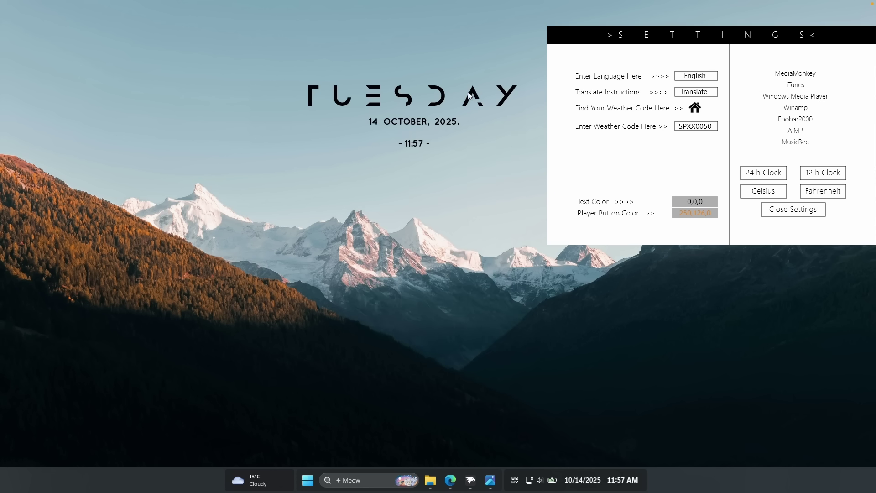
click(793, 209)
drag(420, 97, 434, 106)
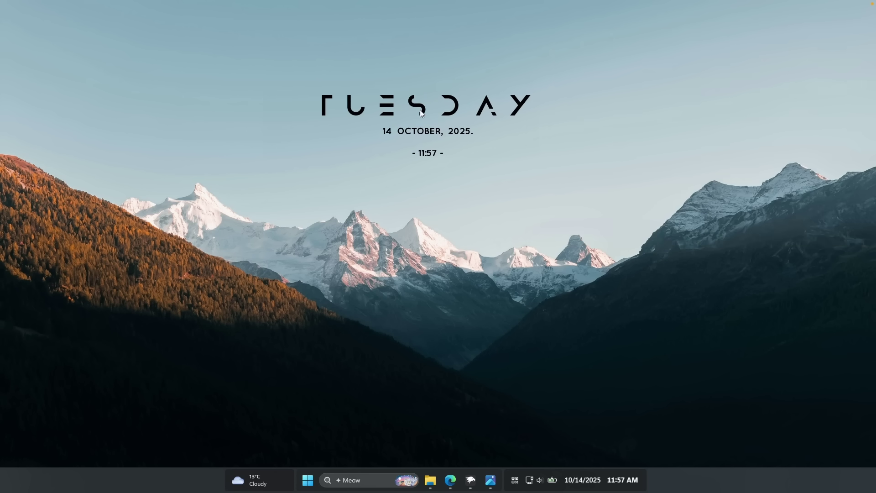
Step: Open the Mond clock skin's Clock.ini for editing and delete the entire [MeterDate] section at the end of the file
right_click(420, 113)
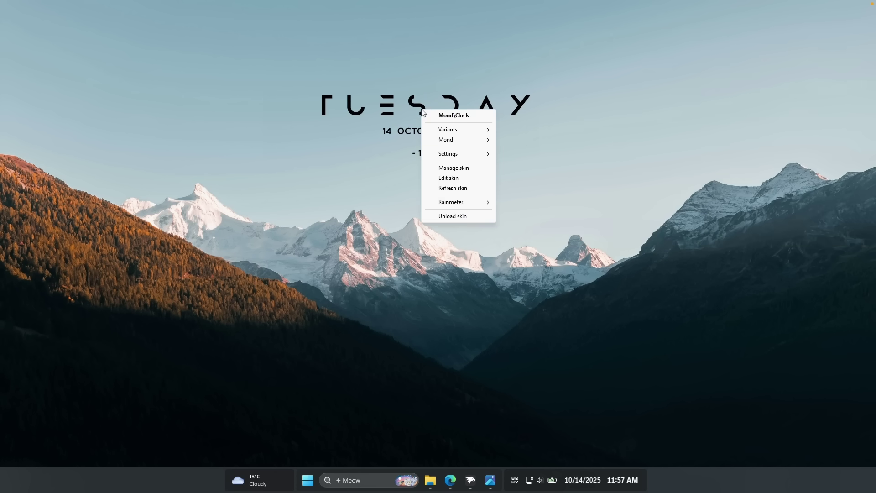
click(463, 178)
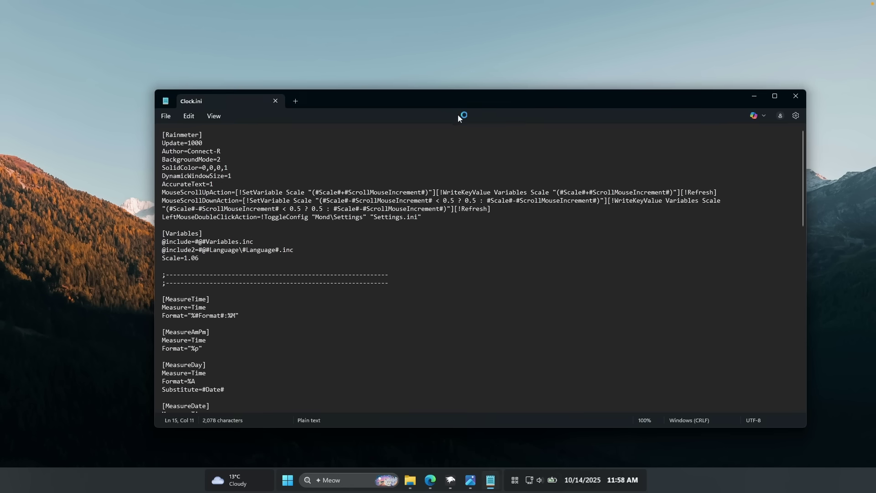
drag(440, 92, 459, 45)
scroll(342, 226, down, 20)
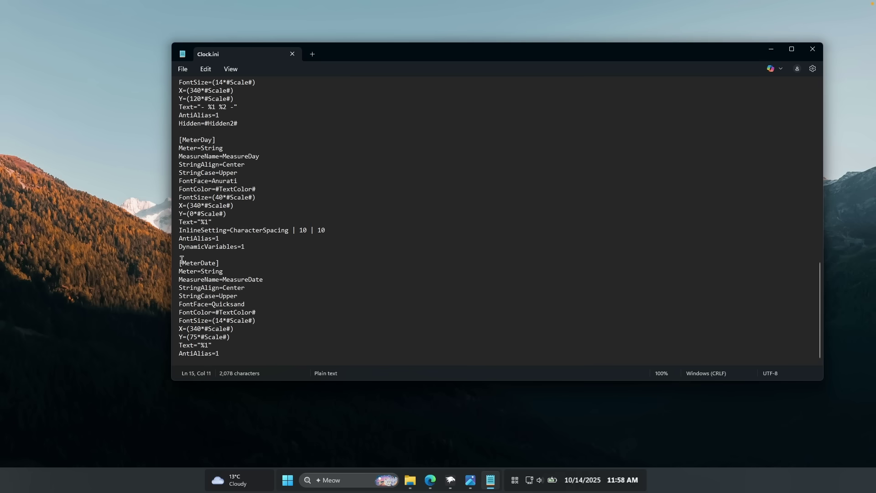
drag(220, 354, 179, 261)
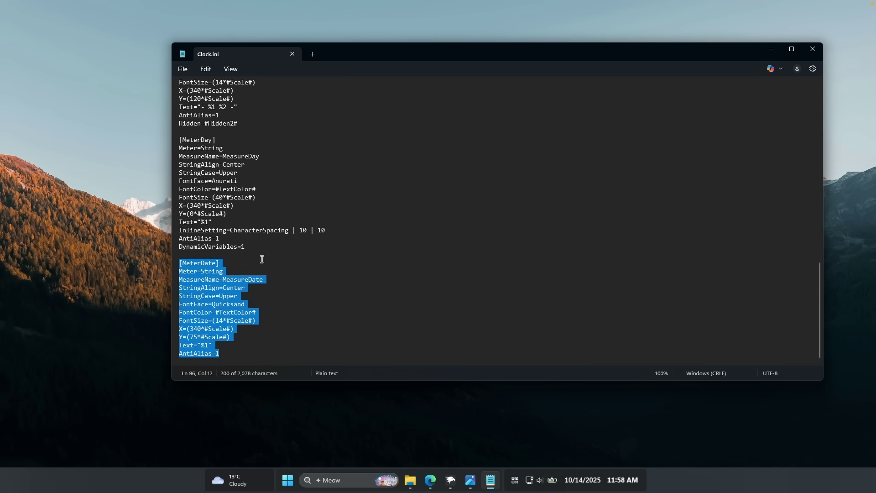
key(BackSpace)
key(BackSpace)
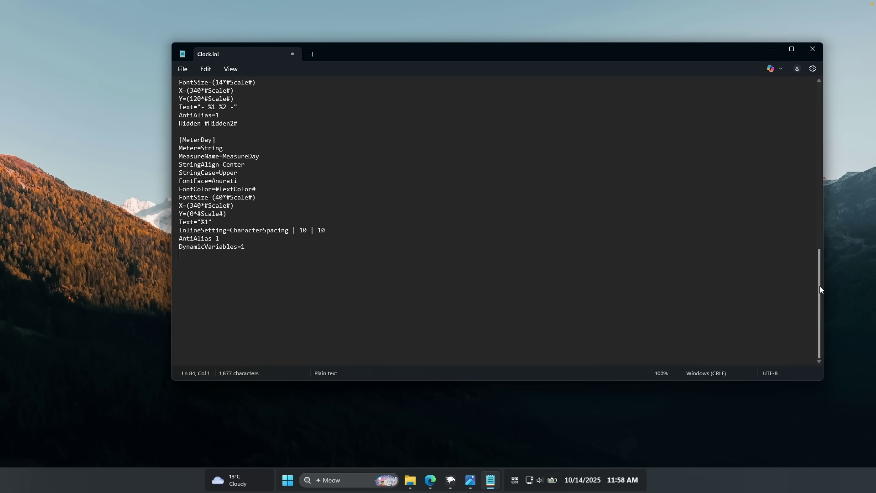
Step: Delete the [Meter12hClock] and [Meter24hClock] sections from Clock.ini, keeping the [MeterDay] section
scroll(819, 287, up, 4)
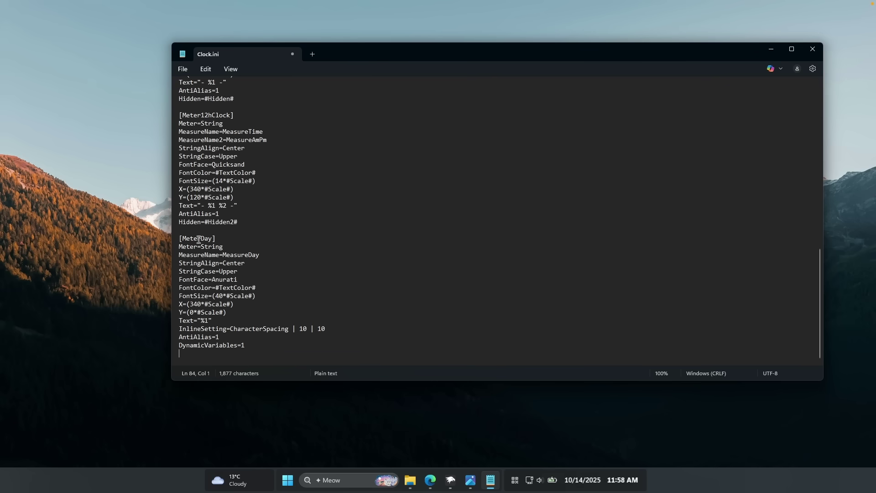
drag(259, 348, 181, 238)
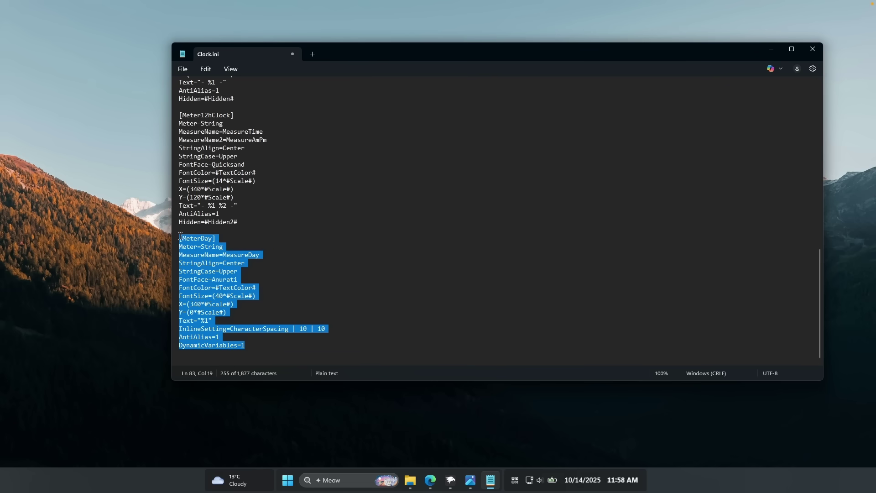
click(285, 215)
scroll(264, 202, up, 1)
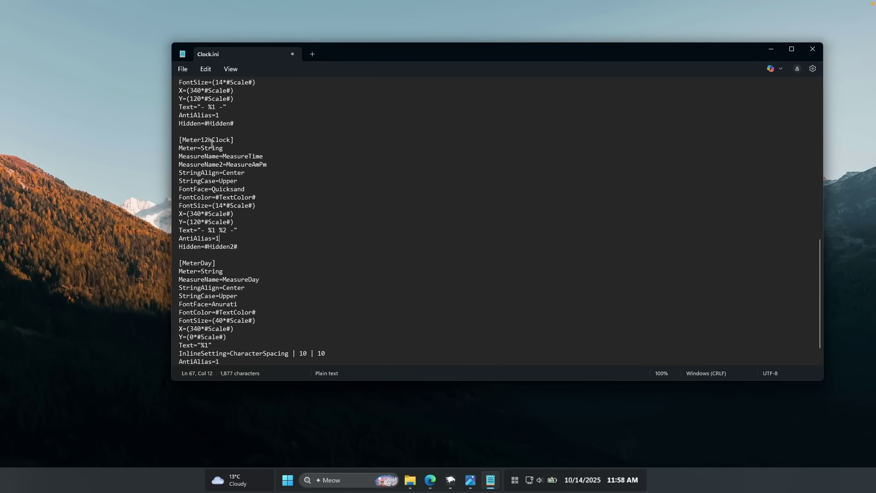
drag(247, 246, 179, 138)
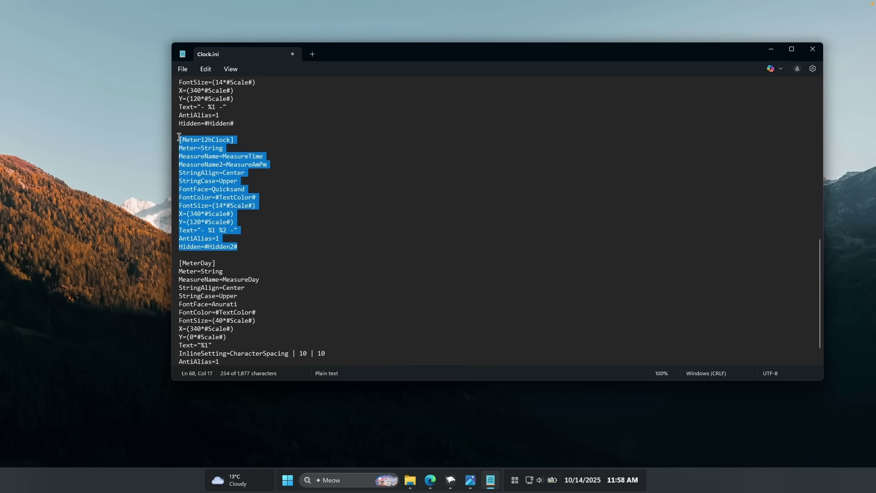
key(BackSpace)
scroll(291, 151, up, 5)
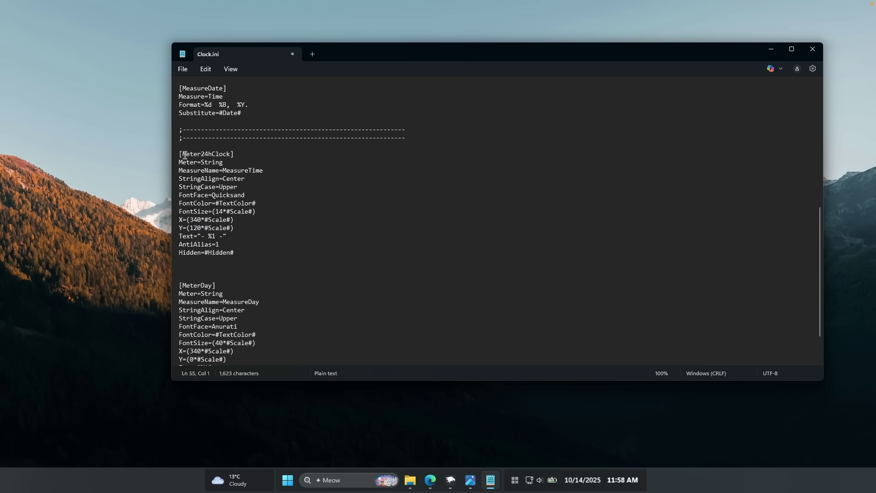
drag(246, 259, 179, 154)
key(BackSpace)
key(Delete)
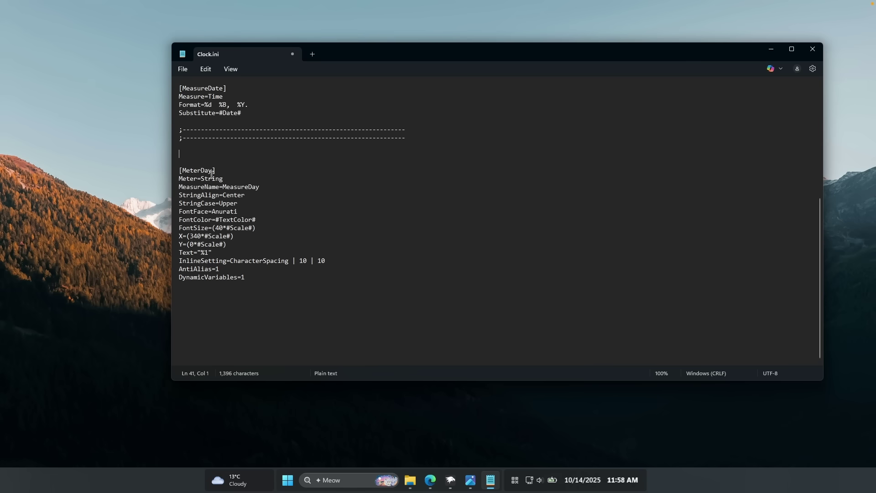
Step: Set the Scale variable in Clock.ini to 1.60, save the file, and close the editor
scroll(296, 244, up, 11)
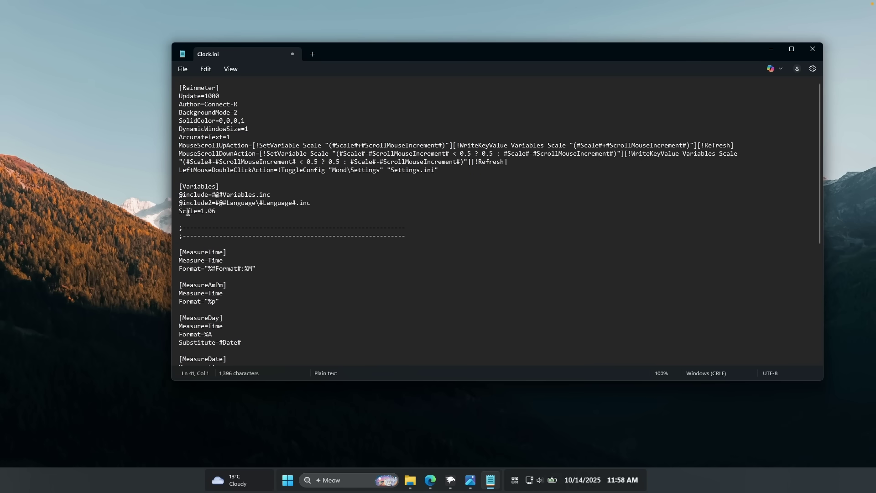
key(BackSpace)
key(BackSpace)
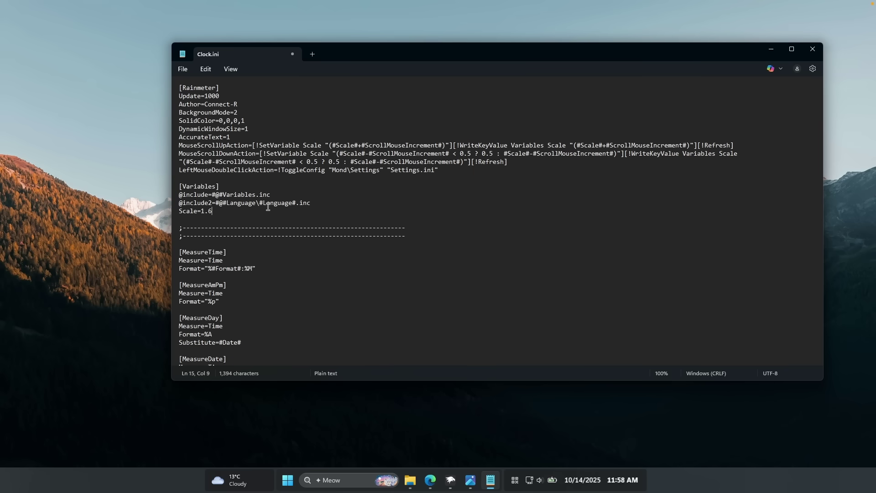
click(182, 69)
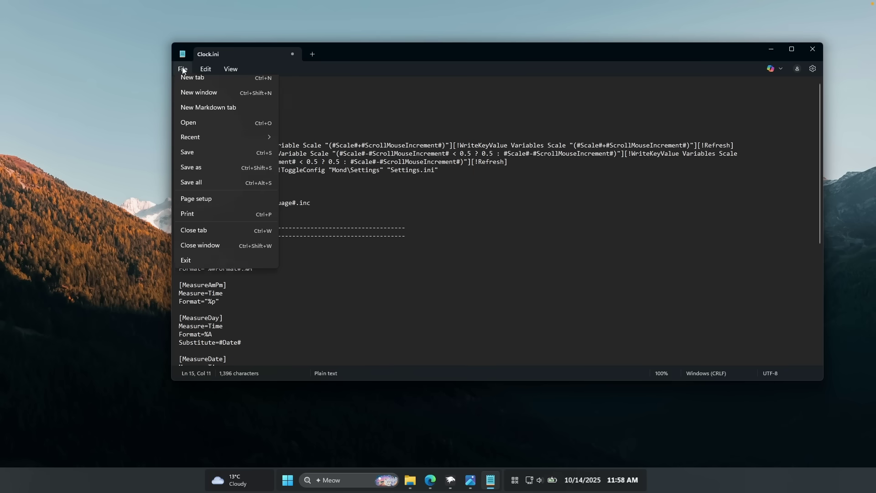
click(234, 160)
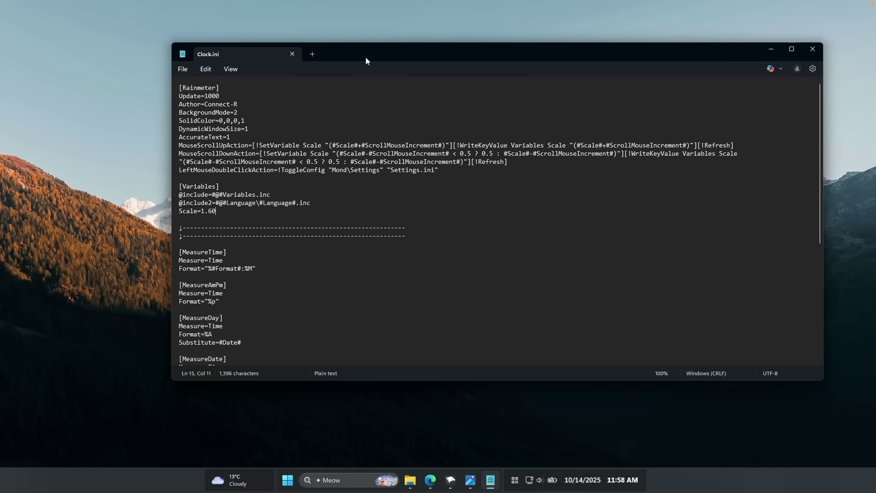
drag(365, 56, 320, 57)
scroll(342, 139, down, 5)
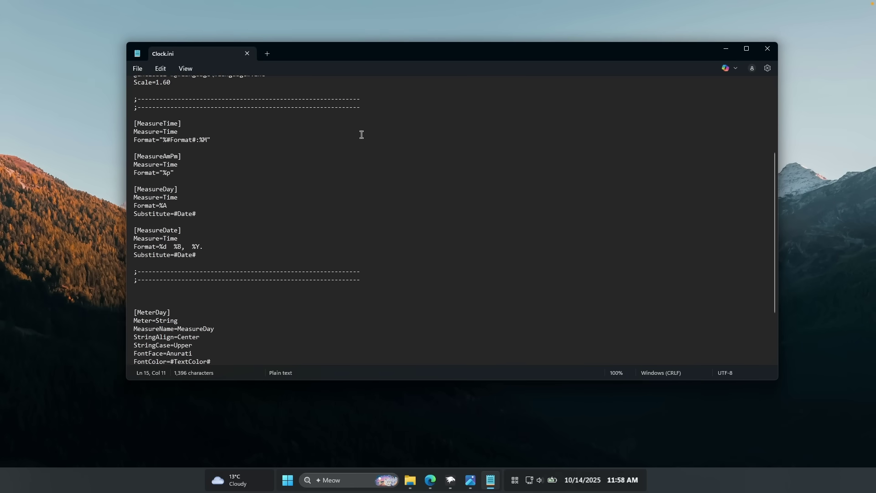
click(769, 50)
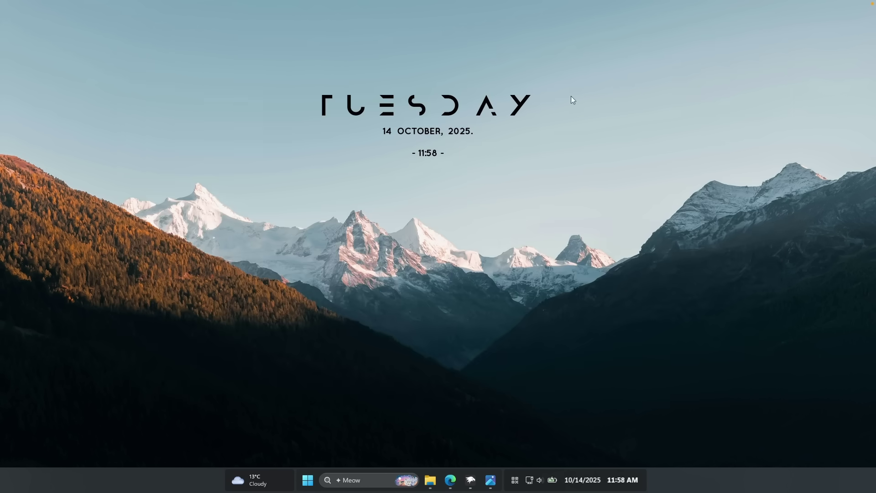
Step: Refresh the Mond clock skin and move the weekday text slightly higher, centered horizontally on the desktop
right_click(455, 109)
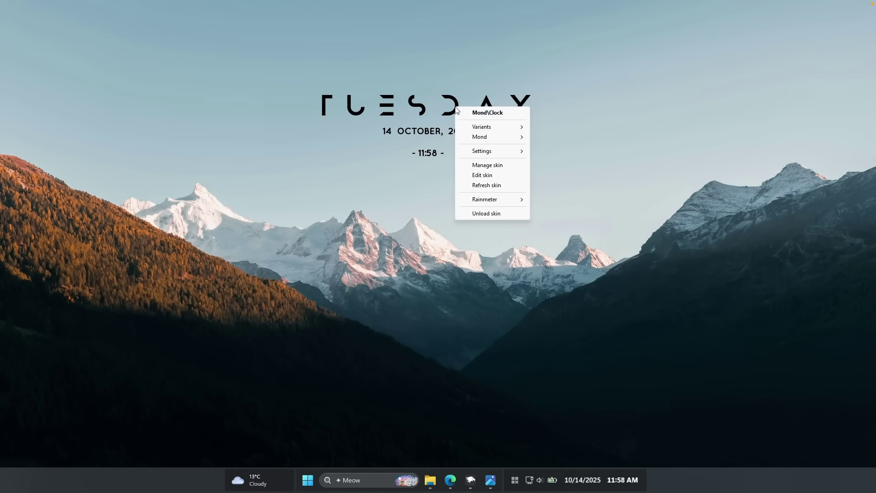
click(497, 188)
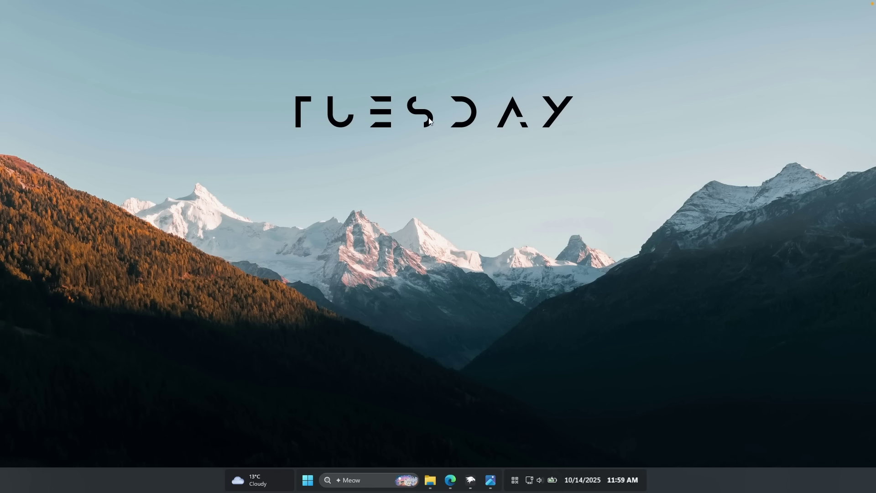
drag(429, 123, 435, 108)
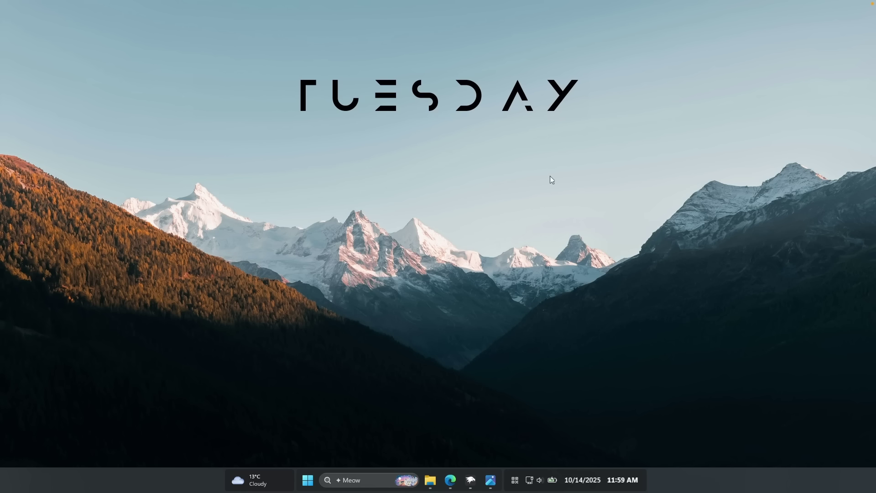
drag(520, 94, 522, 94)
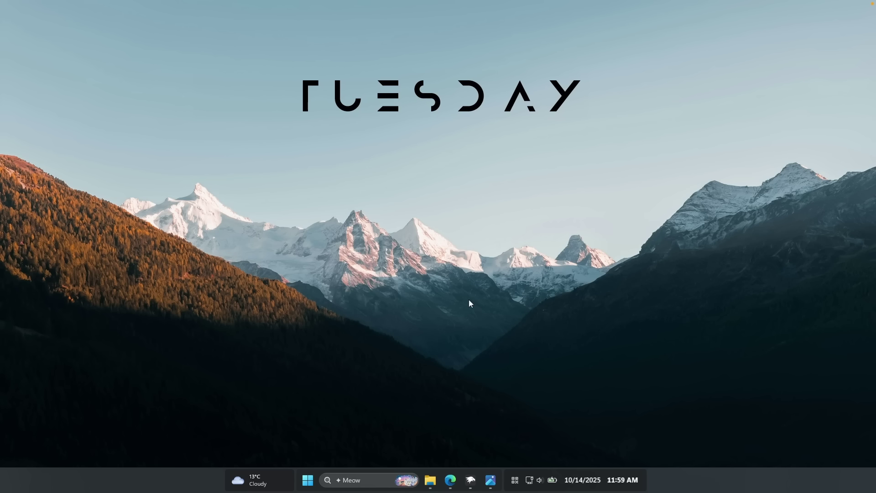
Step: Switch to Edge and open the releases page of the creewick/MontereyRainmeter repository on GitHub at release 1.0.2
click(450, 475)
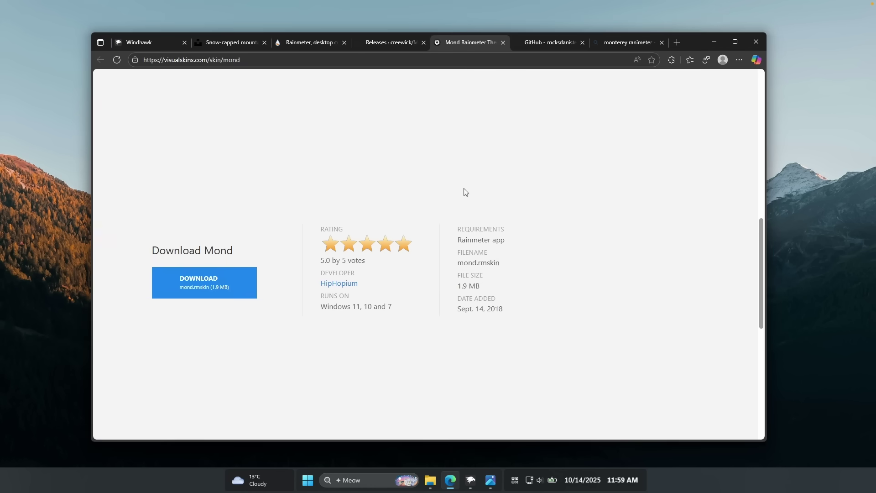
click(391, 42)
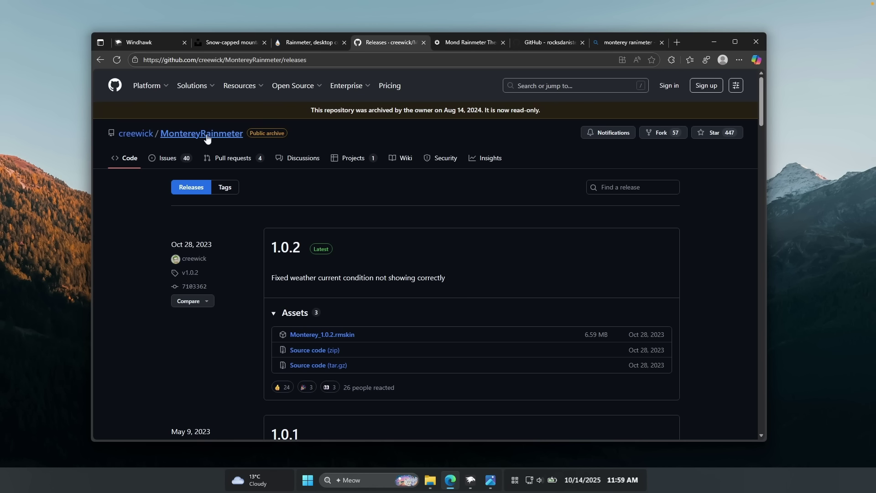
click(205, 136)
mouse_move(357, 89)
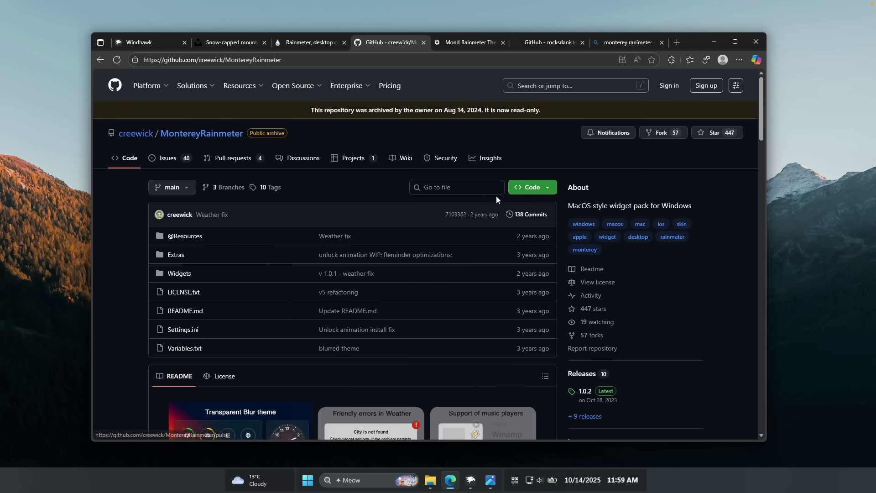
scroll(504, 203, down, 2)
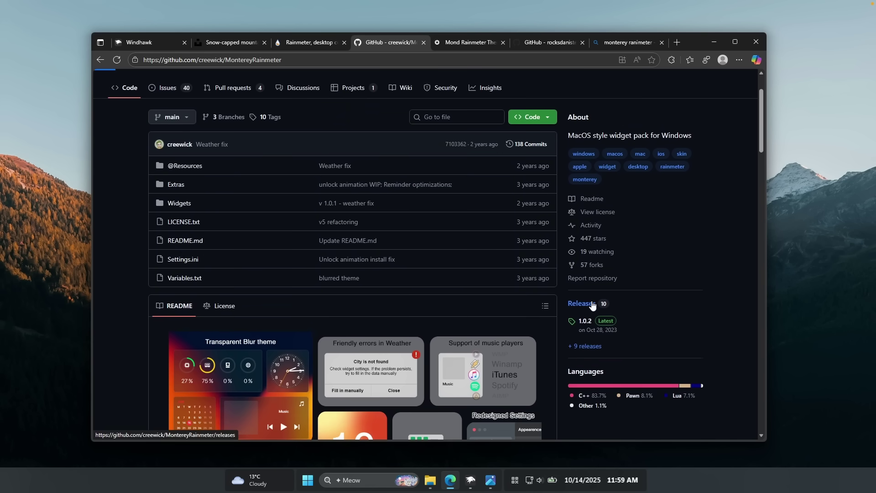
click(593, 305)
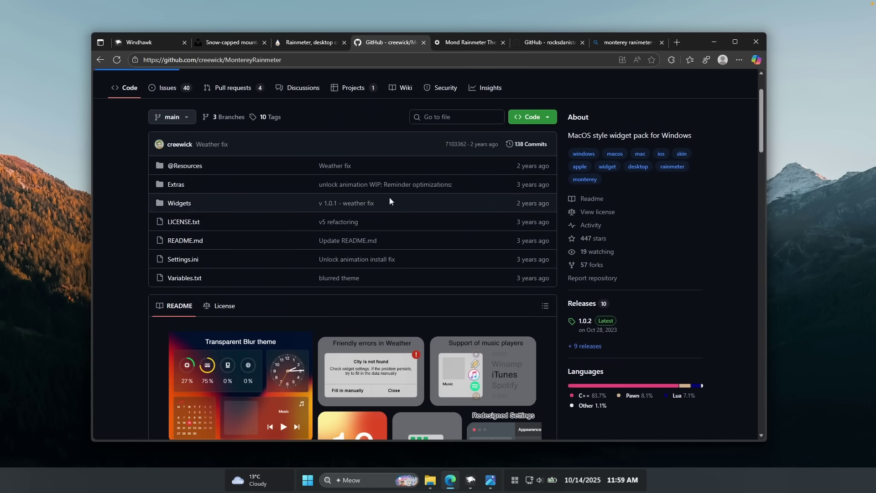
scroll(395, 196, down, 2)
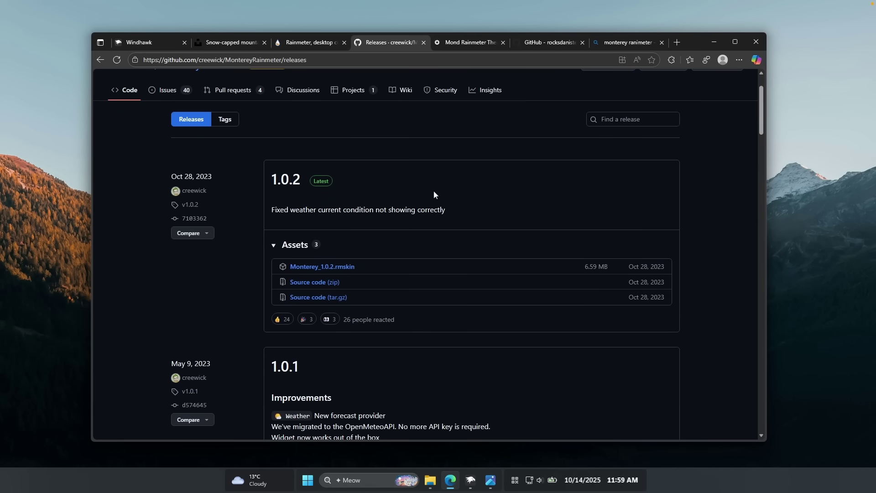
Step: Download Monterey_1.0.2.rmskin and install the Monterey skin with its included skins loaded
click(340, 267)
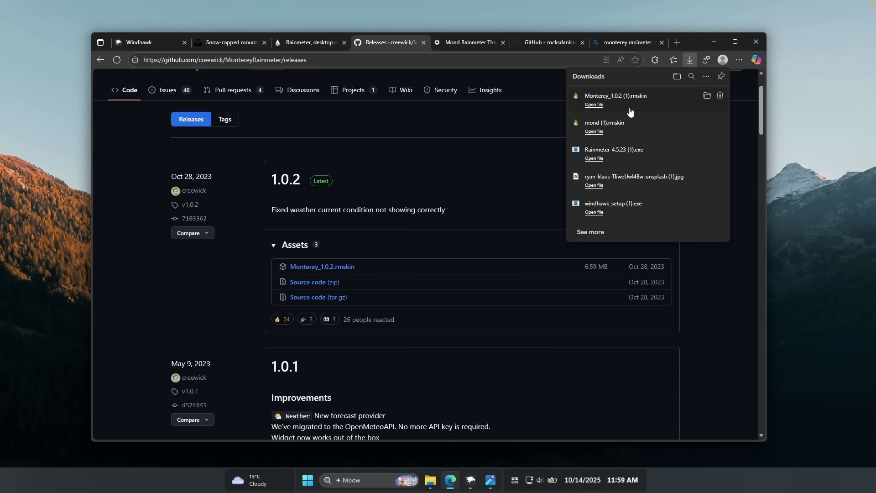
click(654, 101)
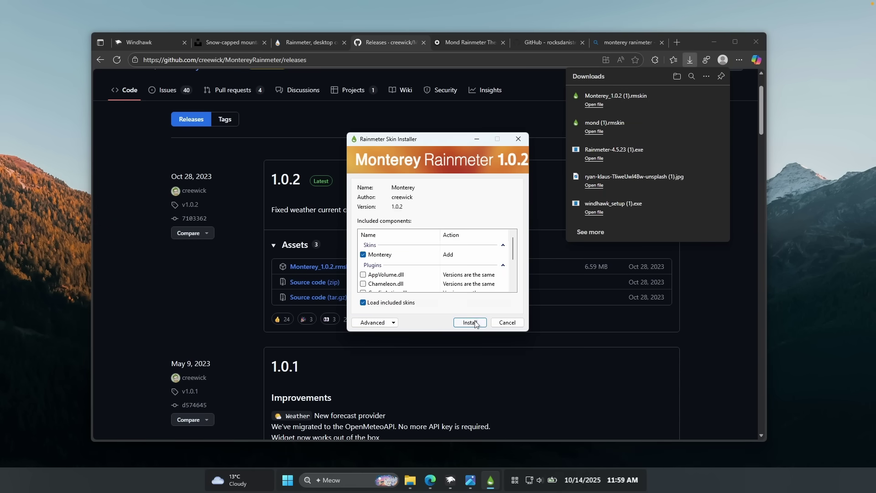
click(470, 322)
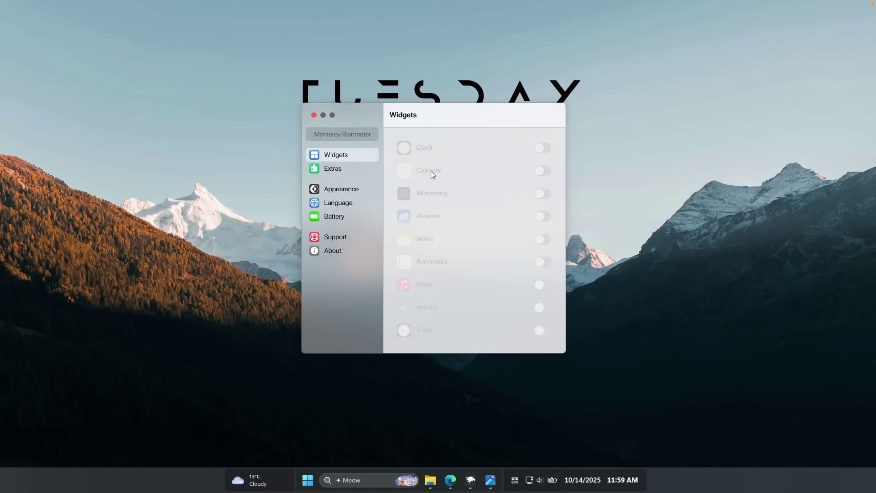
Step: Enable the Calendar, Monitoring, Weather, Notes, and Reminders widgets in the Monterey Rainmeter settings
click(542, 171)
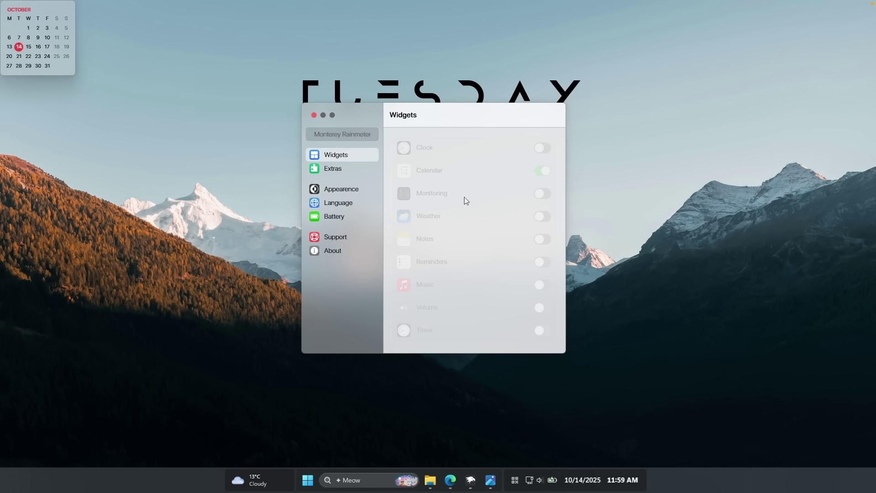
click(542, 196)
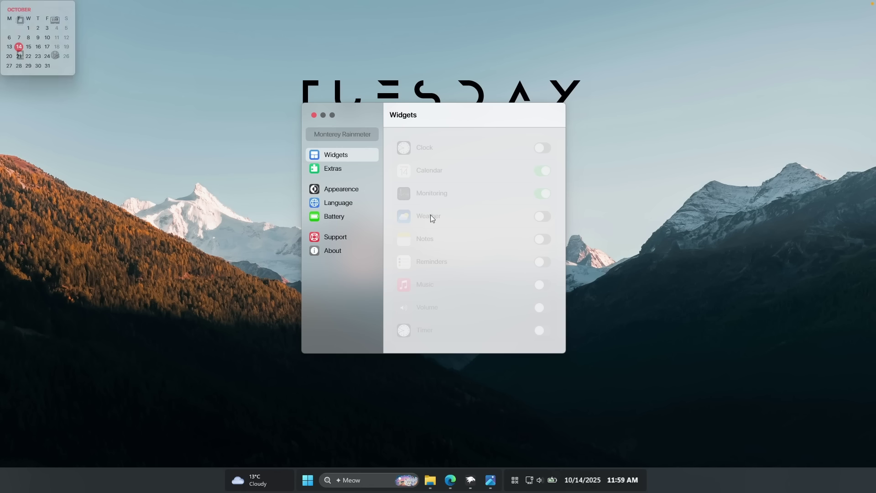
click(548, 219)
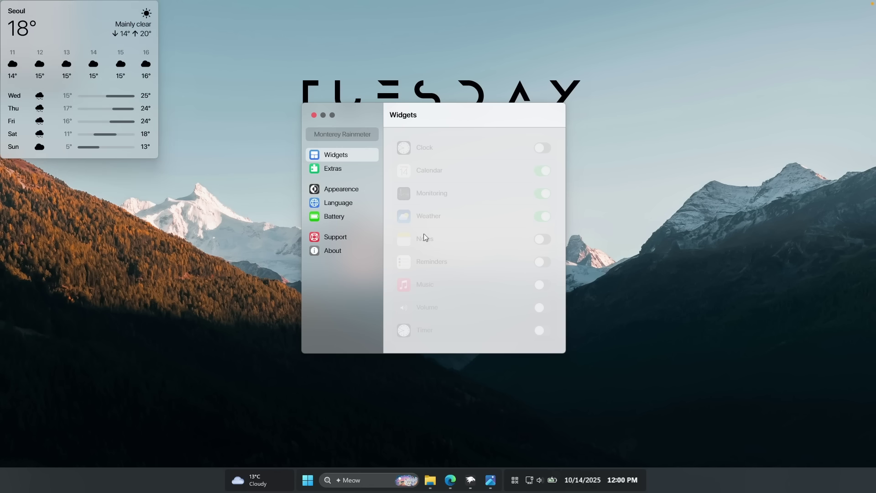
click(545, 241)
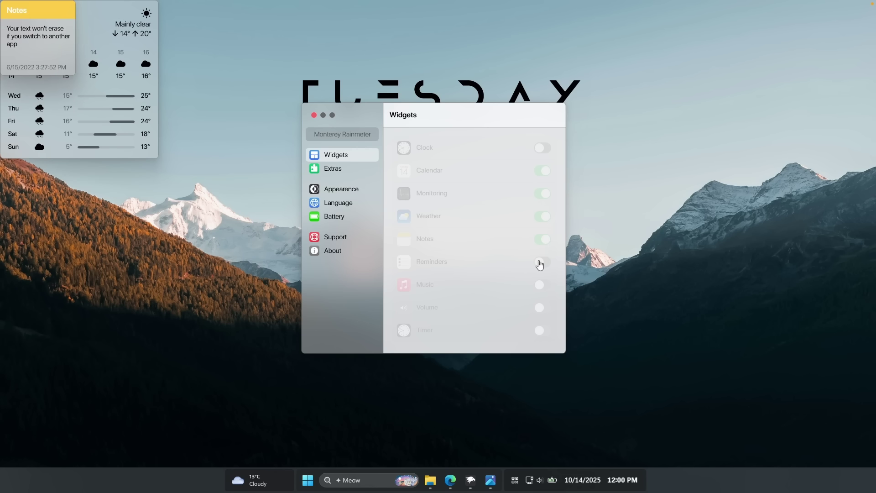
click(539, 263)
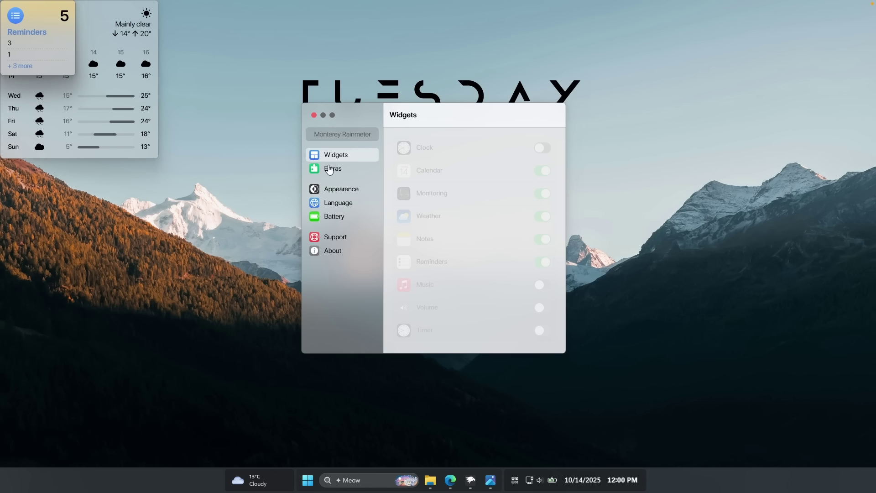
Step: Review the Monterey theme settings, close them, and place the Reminders and Notes widgets side by side in the desktop's lower-right area
click(339, 189)
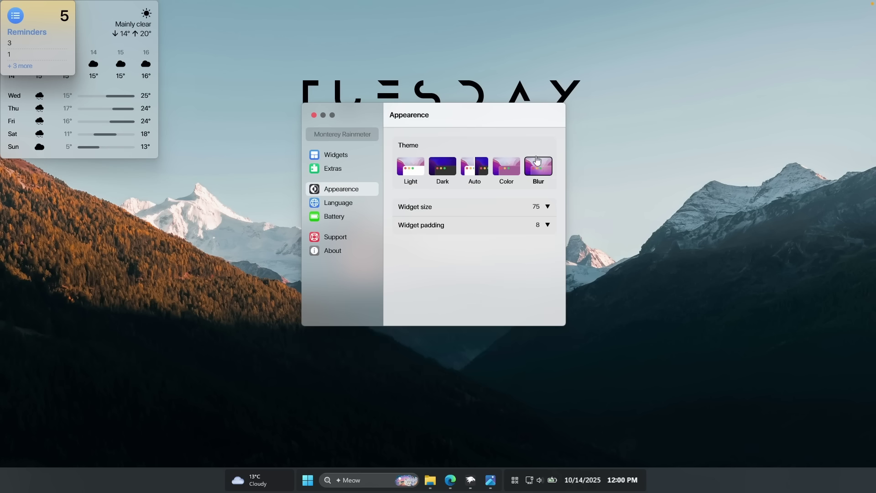
click(314, 115)
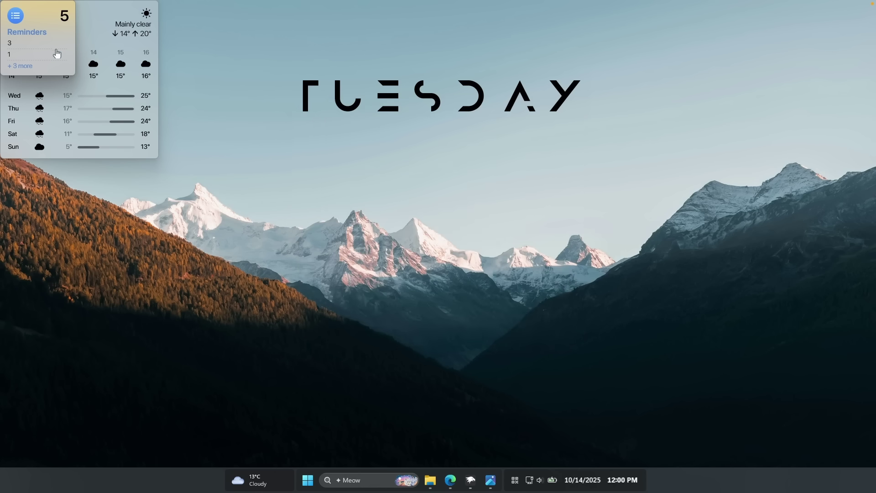
drag(54, 50, 718, 381)
drag(271, 81, 779, 371)
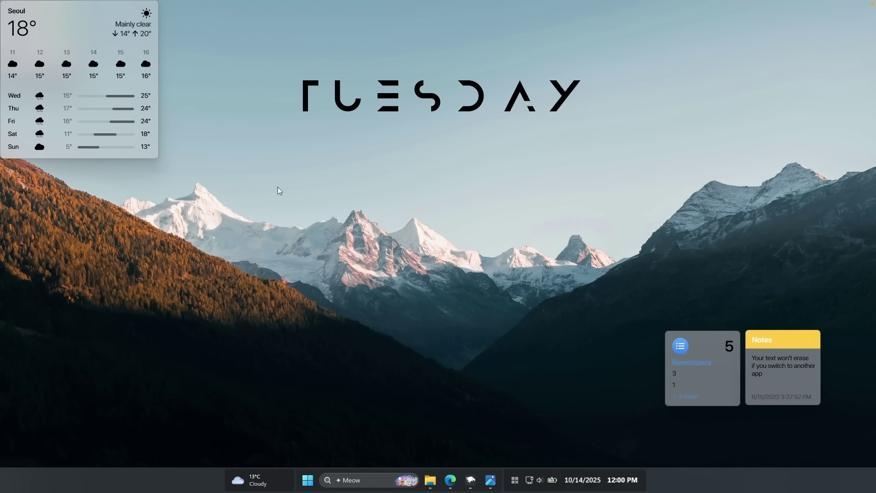
Step: Move the Weather widget to the lower-left area of the desktop and change its size to Wide
drag(65, 28, 126, 300)
right_click(129, 301)
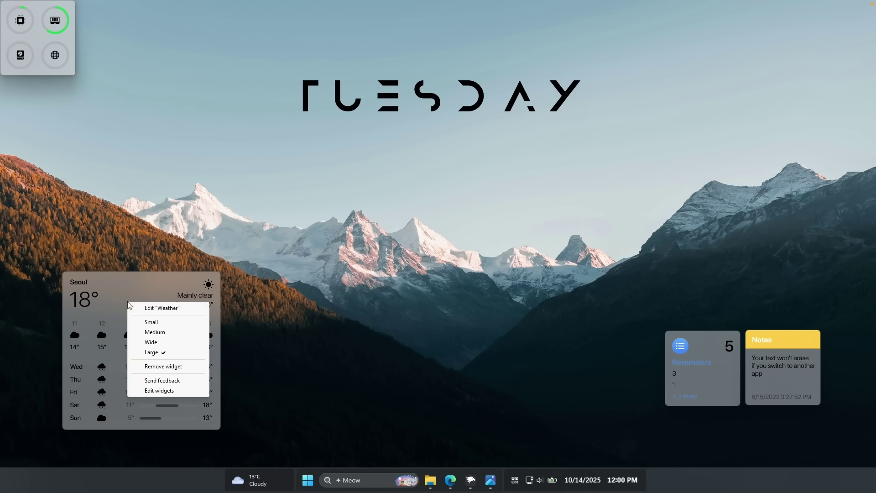
click(174, 343)
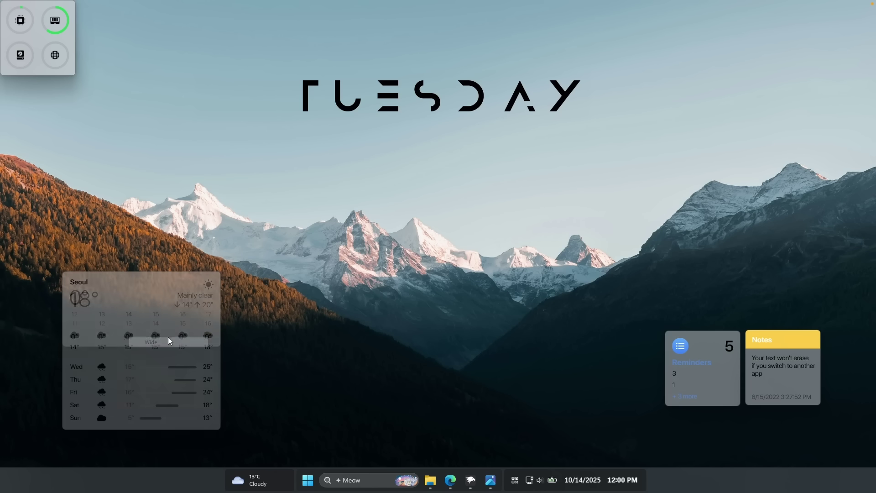
Step: Set the Weather widget's city to London and save the change
right_click(152, 302)
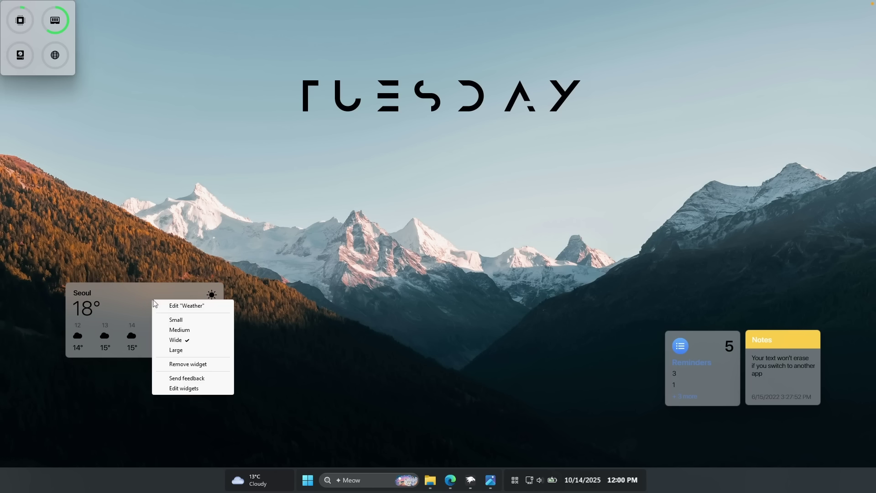
click(188, 306)
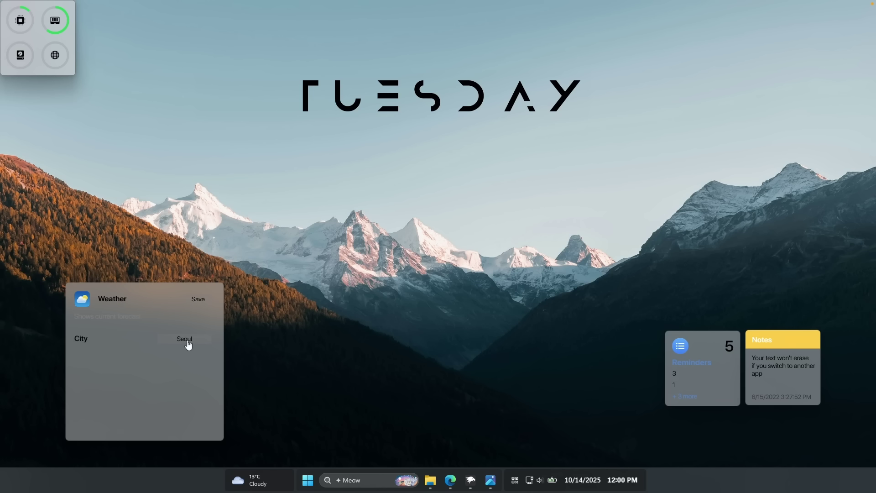
click(191, 342)
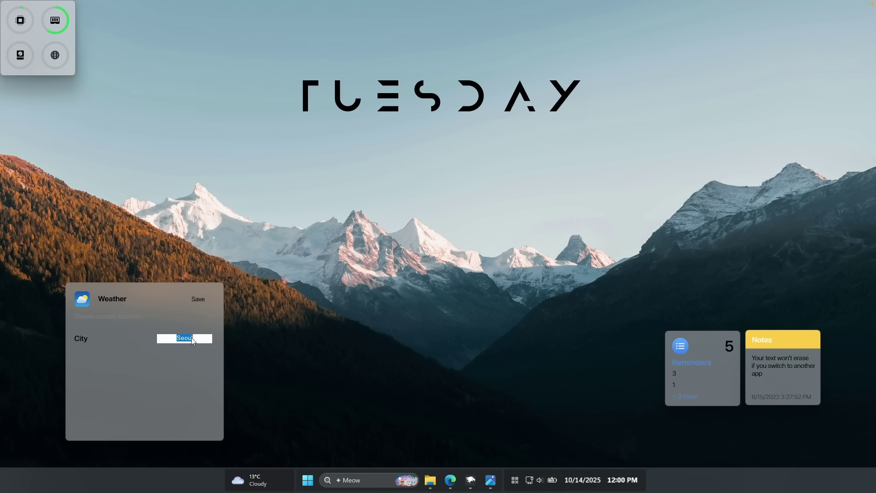
key(Caps_Lock)
text(London)
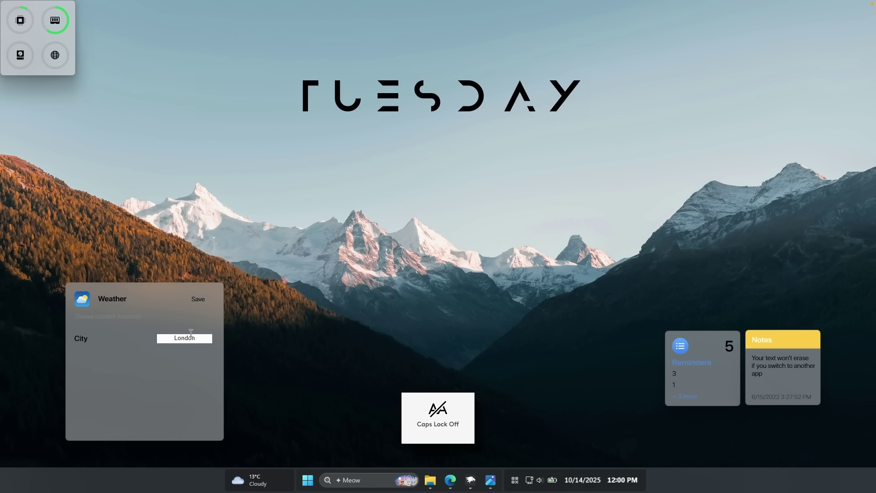
click(199, 301)
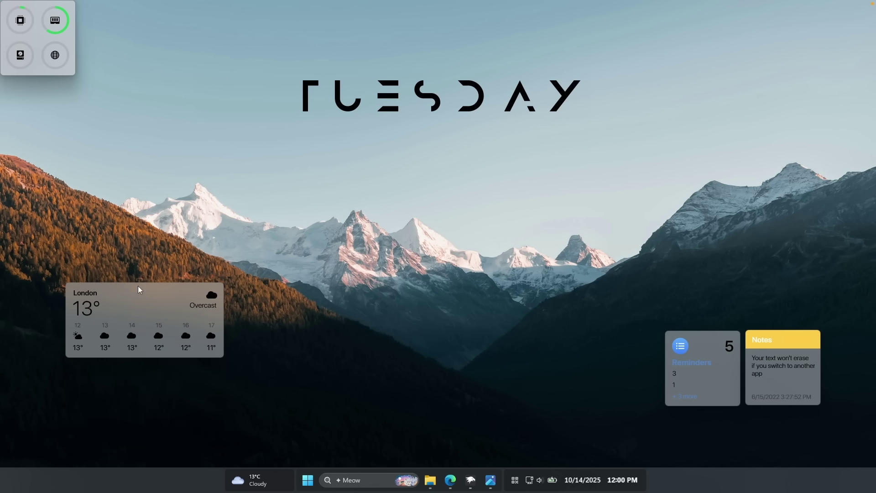
Step: Arrange the Calendar and a compact Weather widget side by side above the wide Monitoring widget in the desktop's lower-left area
drag(152, 307, 167, 303)
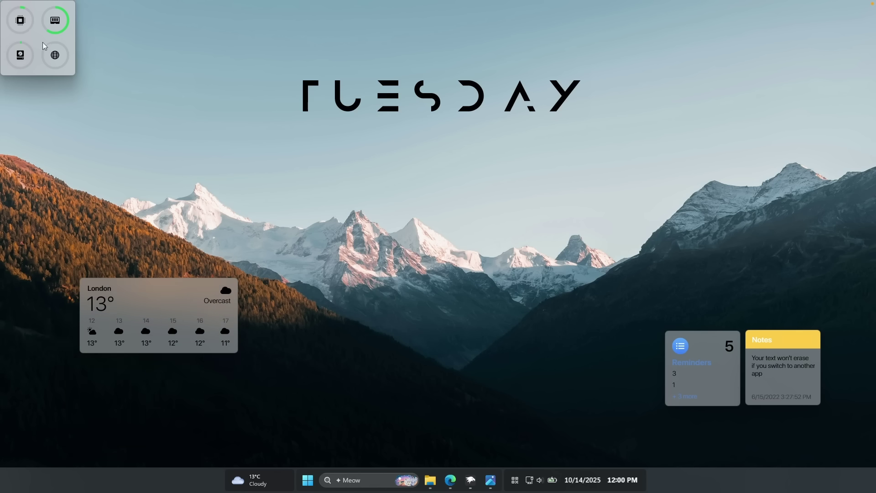
drag(42, 42, 172, 410)
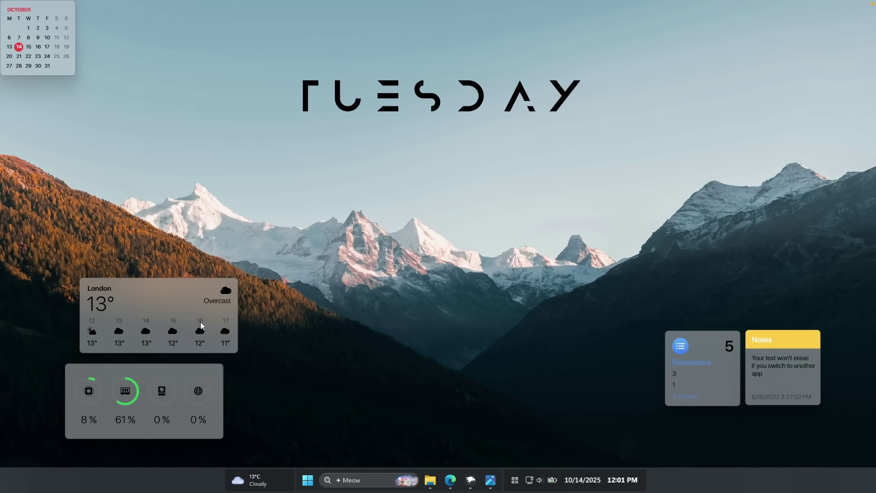
drag(11, 21, 84, 308)
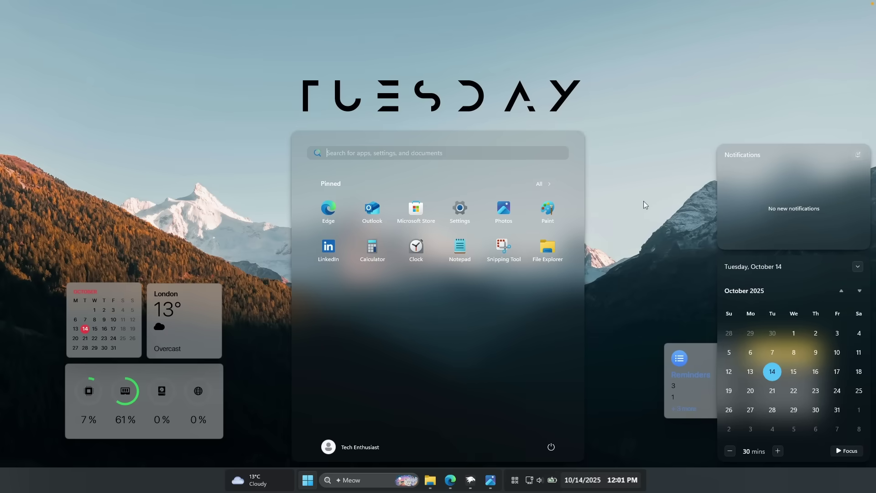
click(644, 201)
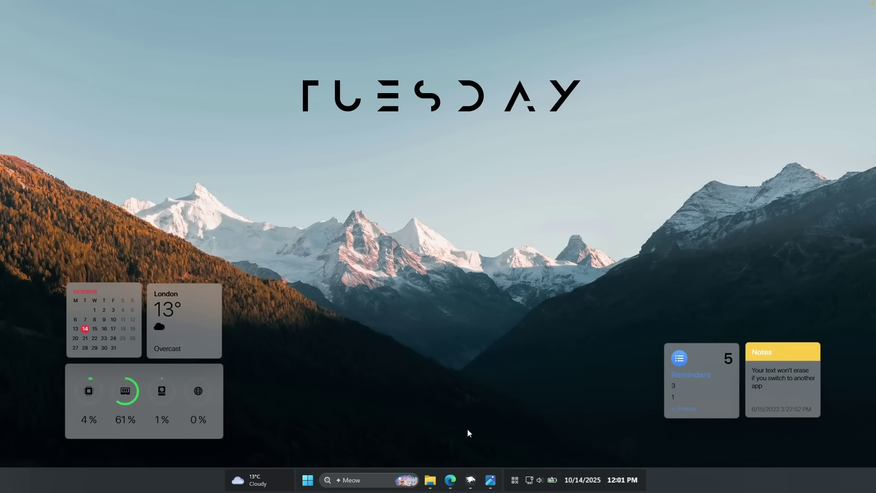
Step: Switch to Edge and open the releases page of the rocksdanister/lively repository on GitHub
click(452, 479)
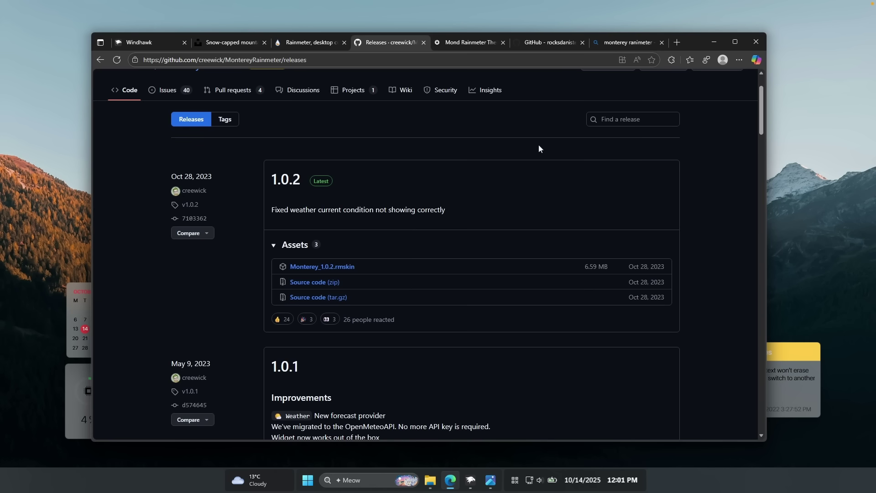
click(547, 42)
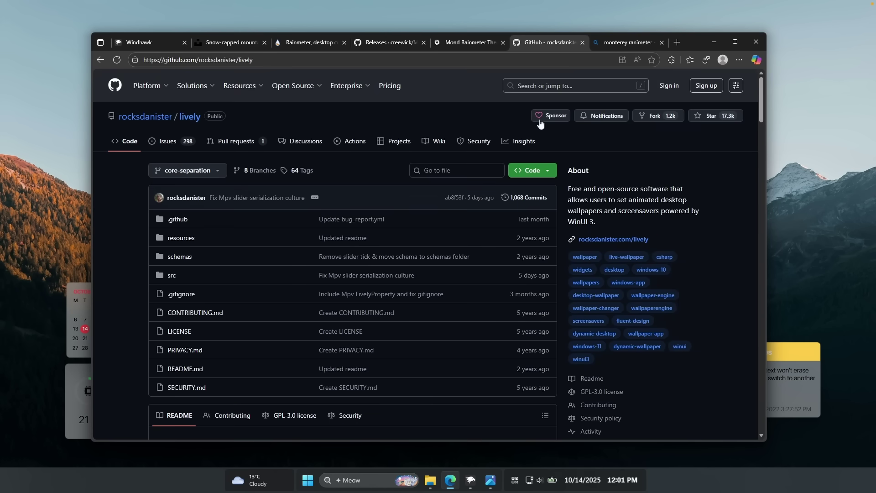
scroll(547, 146, down, 3)
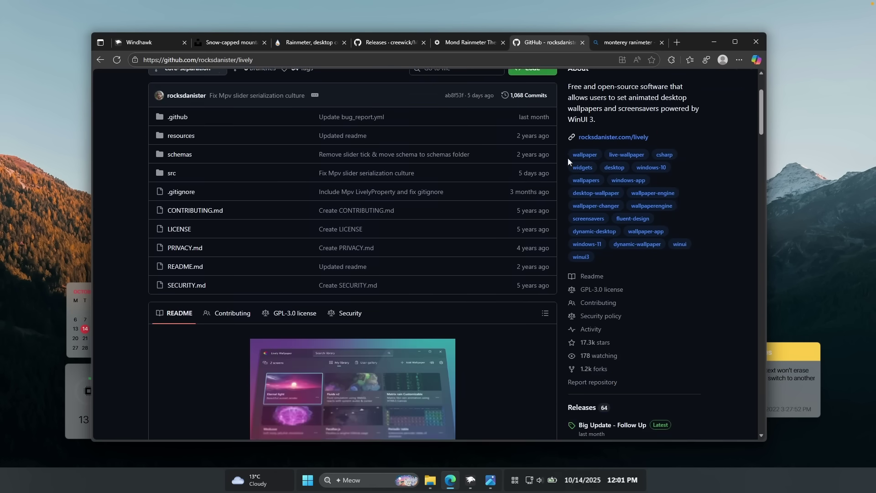
click(576, 404)
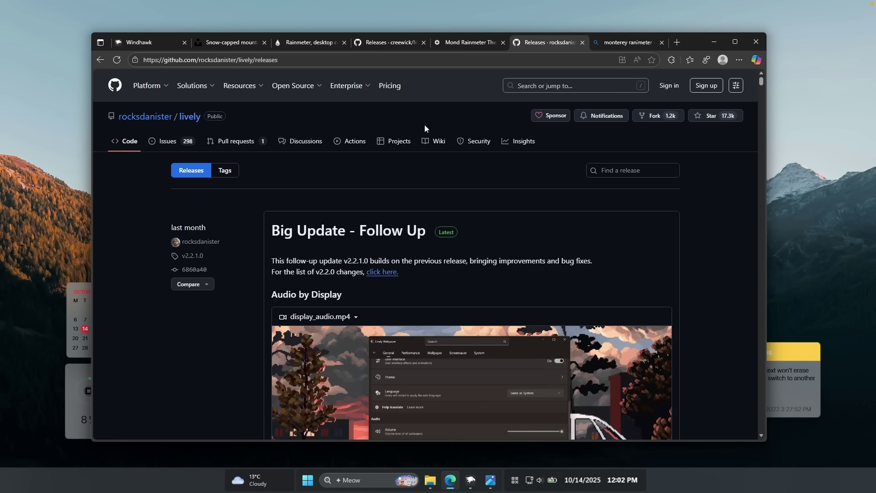
Step: Download lively_setup_x86_full_v2210.exe from the latest release's assets and minimize the browser
scroll(509, 220, down, 15)
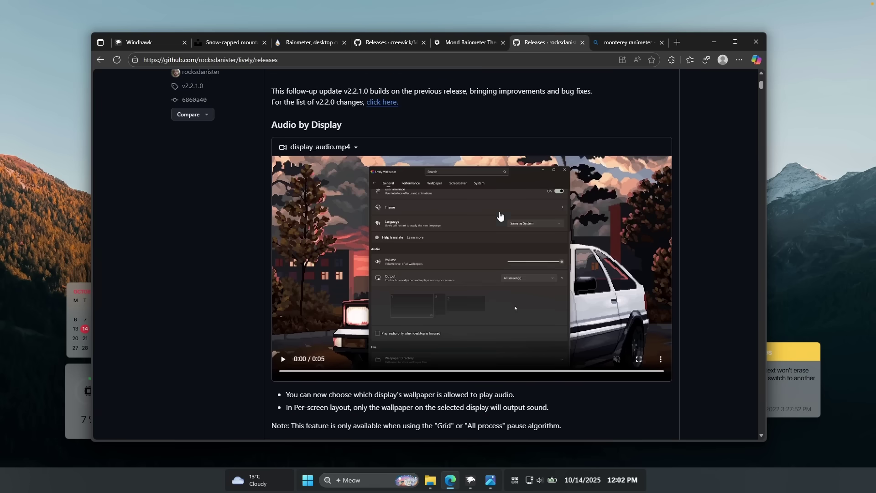
scroll(500, 211, down, 12)
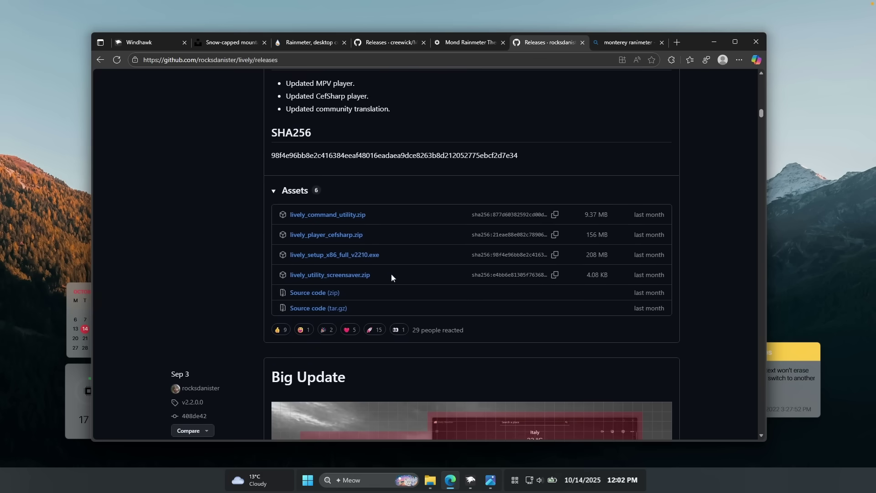
click(369, 255)
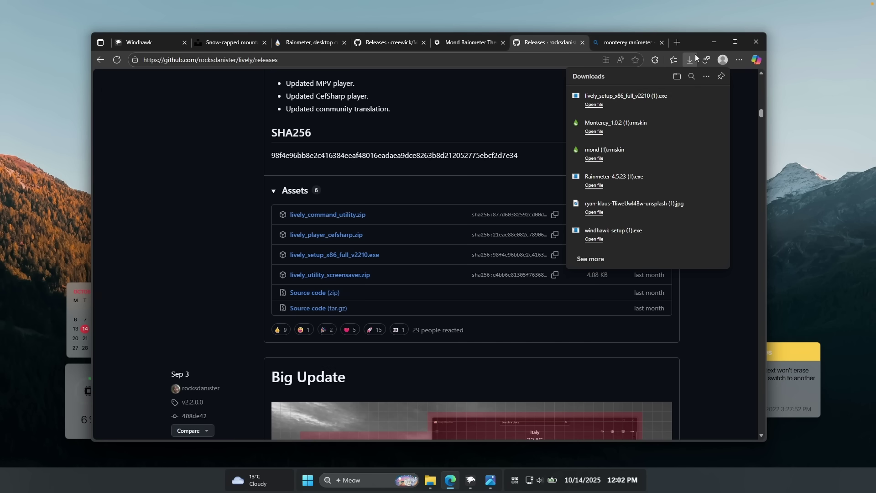
click(715, 42)
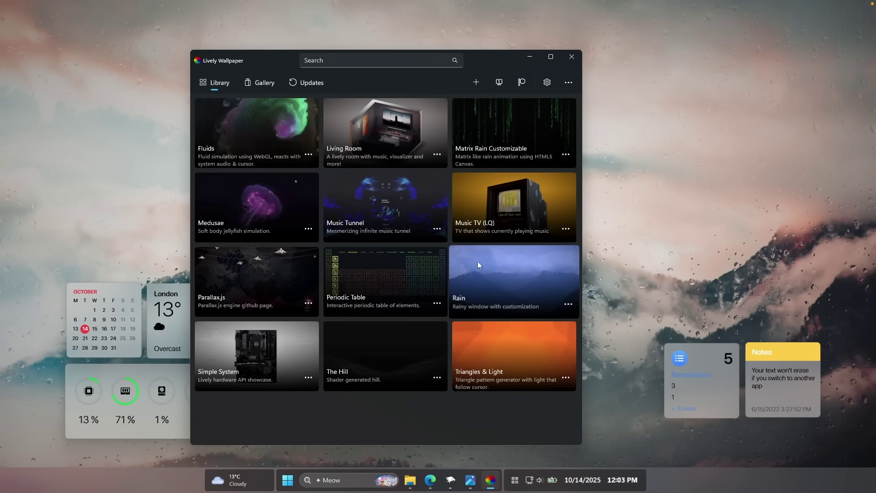
Step: Customise the Rain wallpaper in Lively Wallpaper to use the newest Unsplash mountain JPG from Downloads as its background, then close the window
click(529, 56)
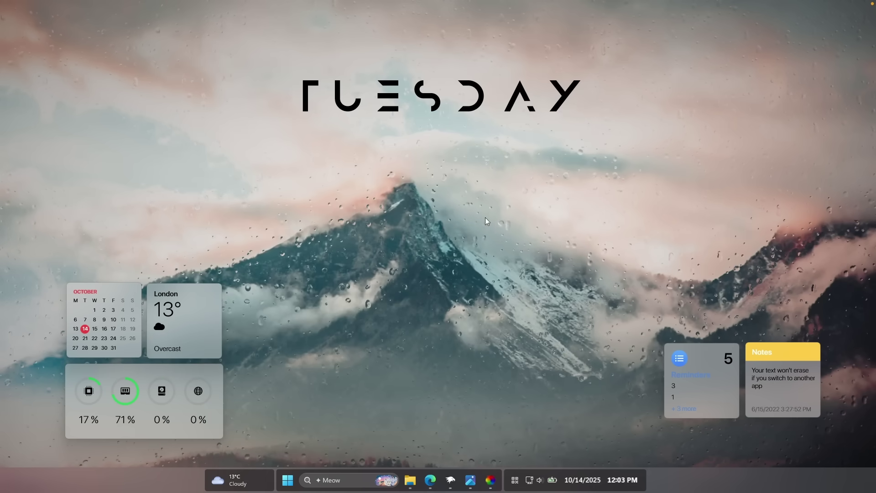
key(alt+Tab)
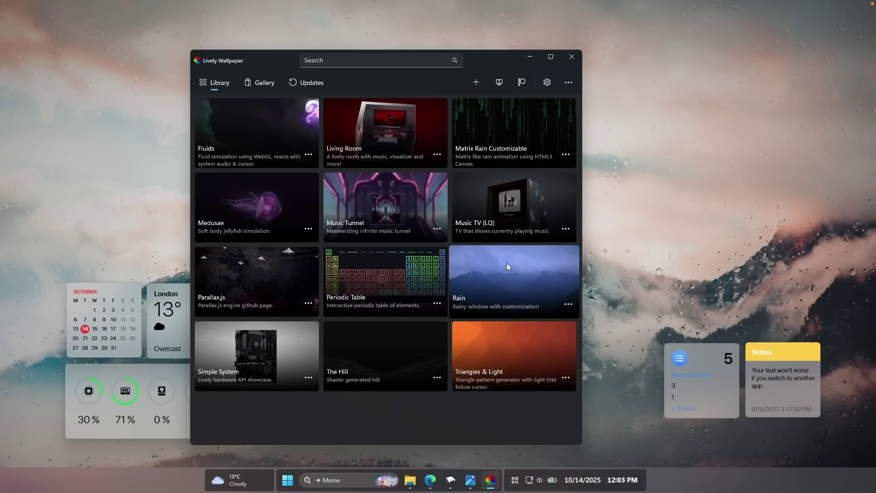
click(570, 302)
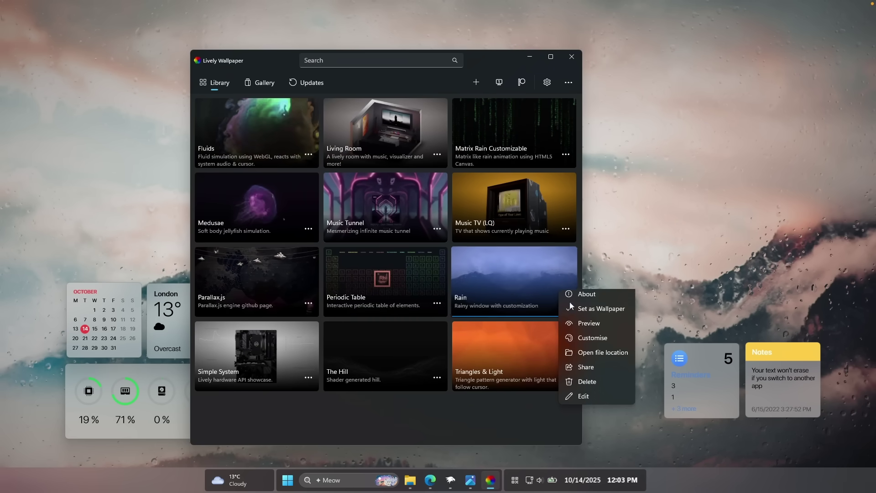
click(592, 340)
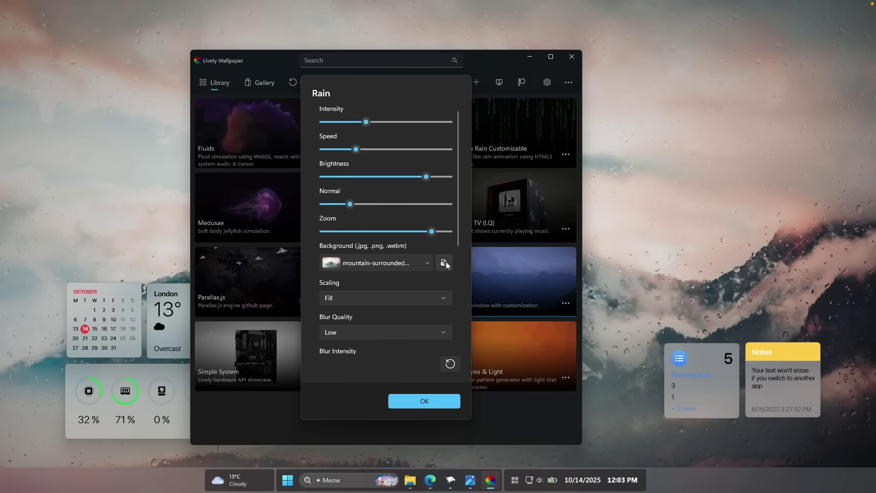
click(444, 262)
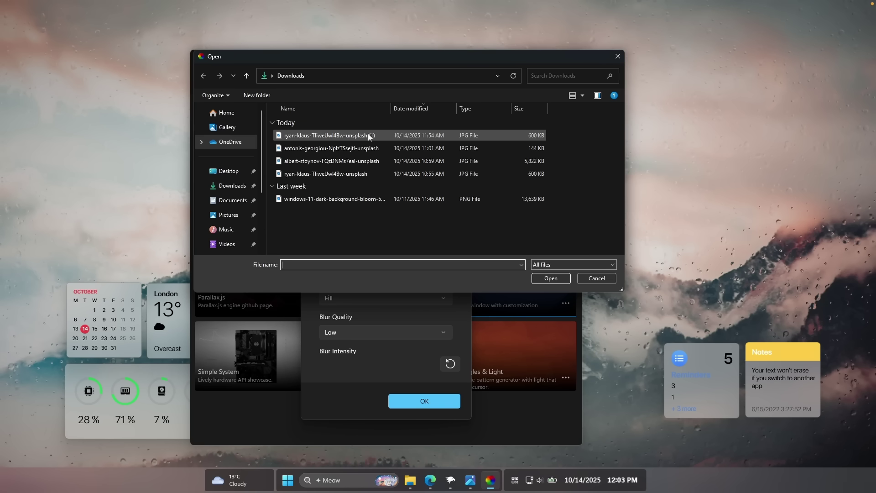
click(368, 135)
click(551, 279)
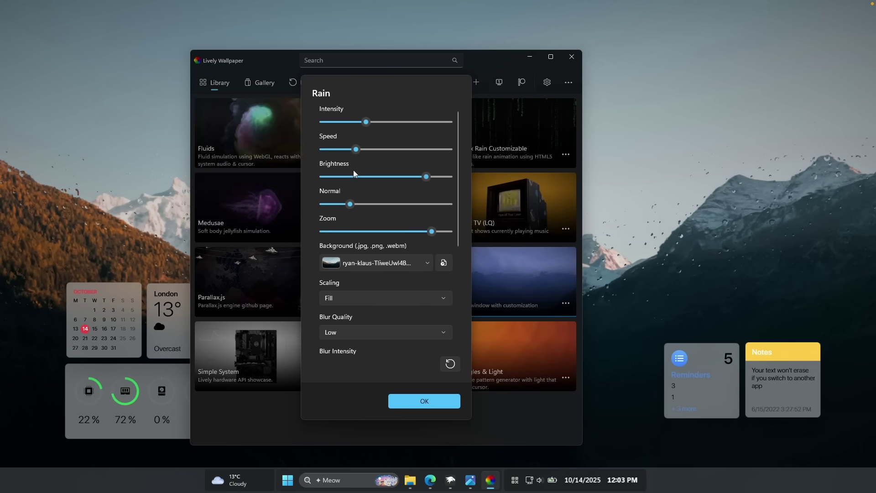
key(Escape)
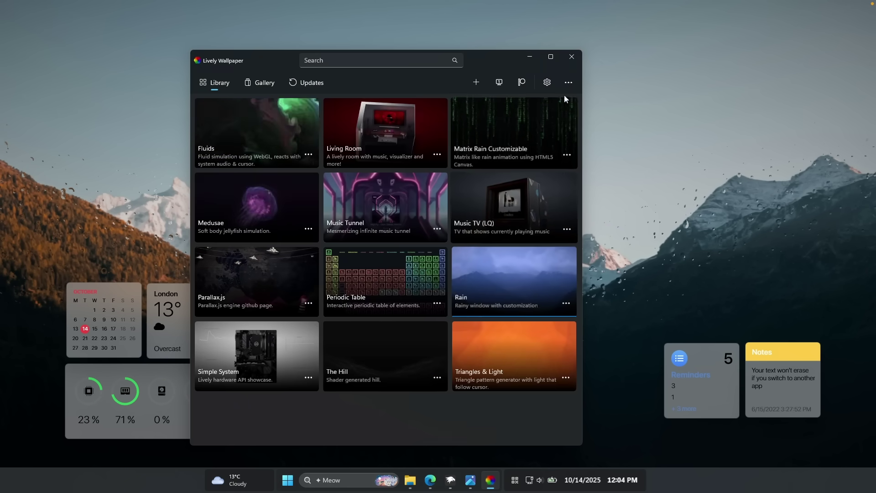
click(570, 53)
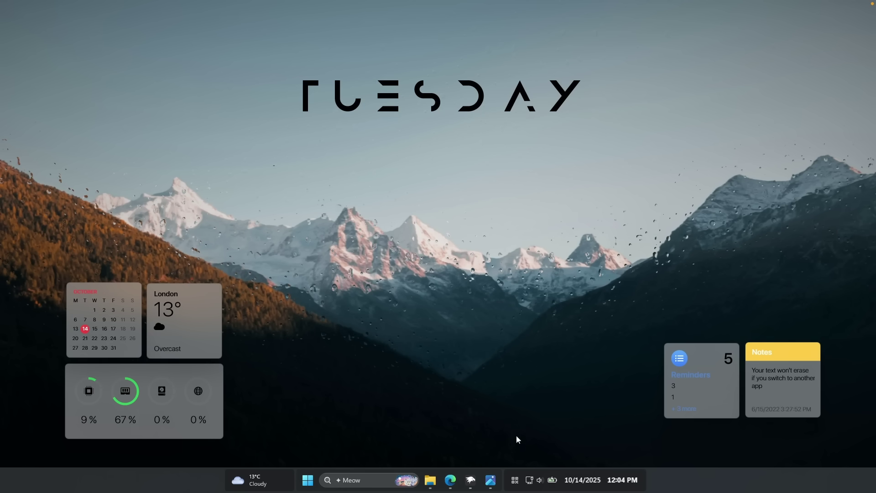
Step: Check how the Start menu and the notification and calendar flyouts look over the rainy mountain wallpaper, then close them
click(309, 479)
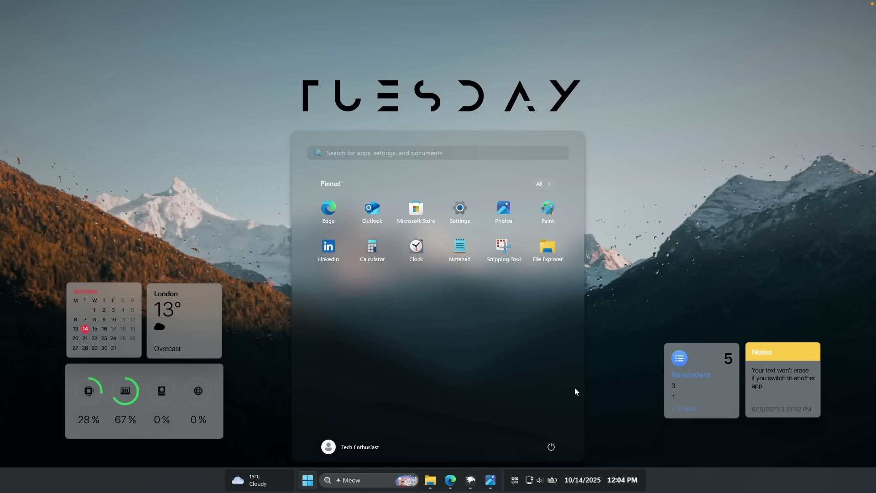
click(607, 480)
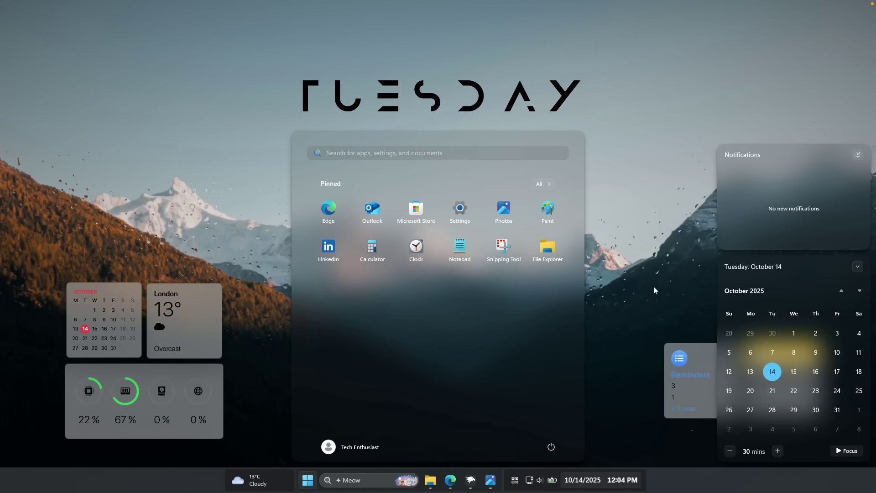
click(641, 265)
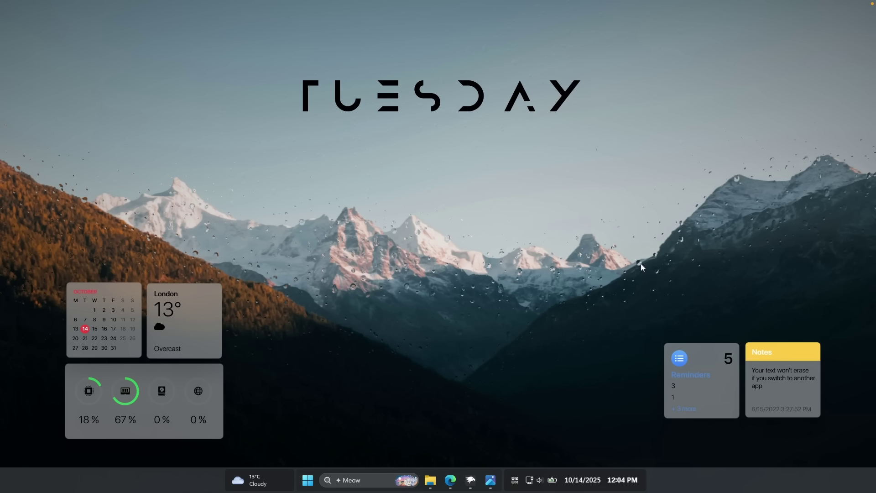